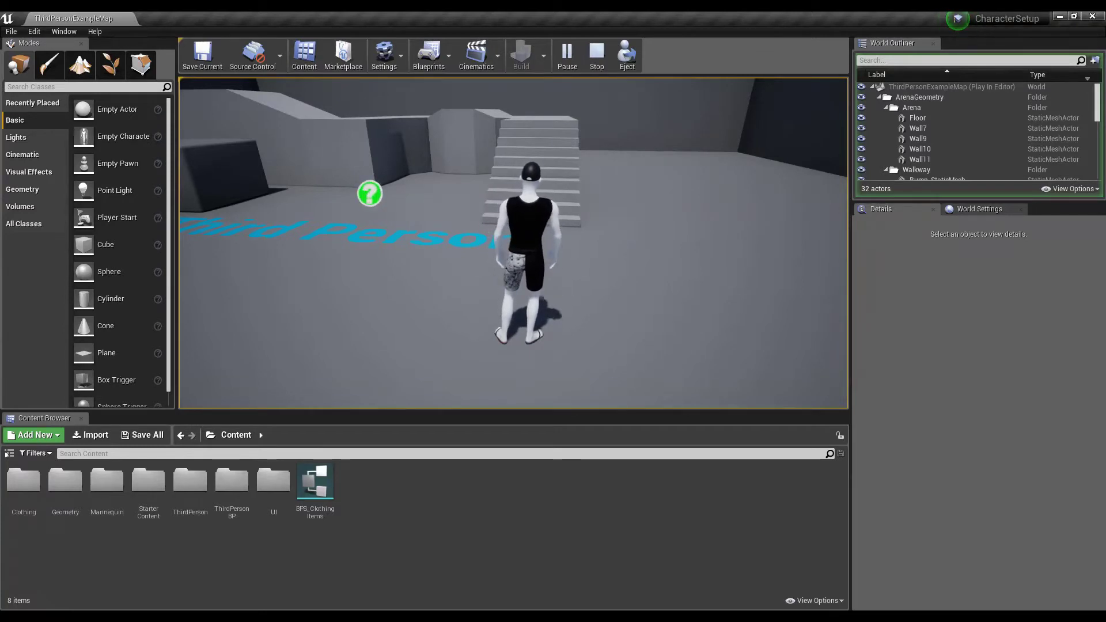
# Step: Walk the clothed character around the arena in the running play session
pyautogui.press('w')
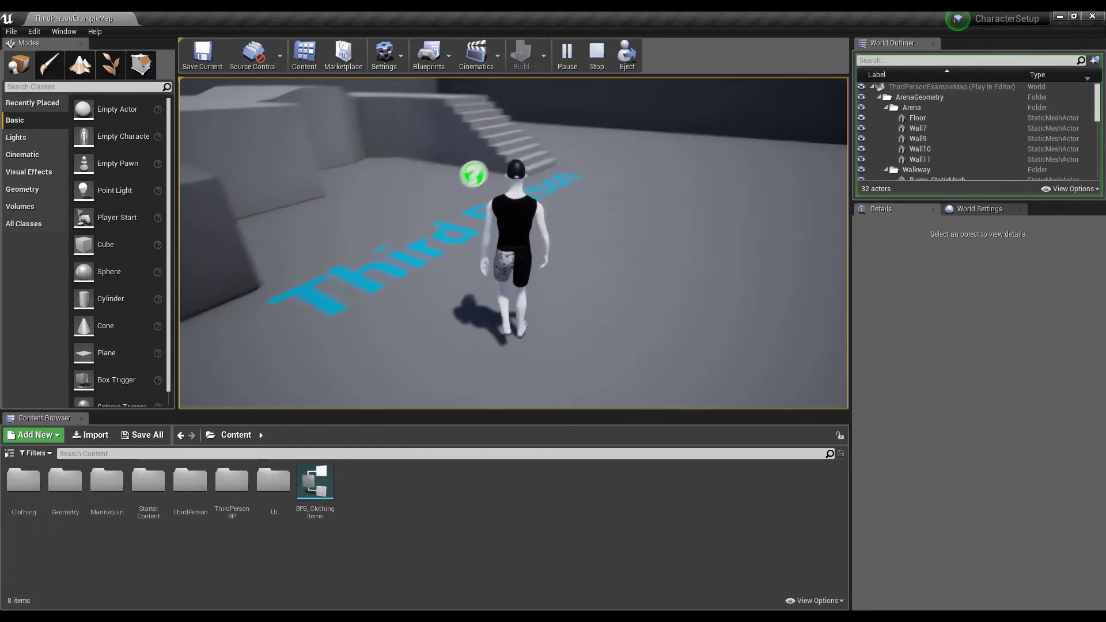
pyautogui.press('d')
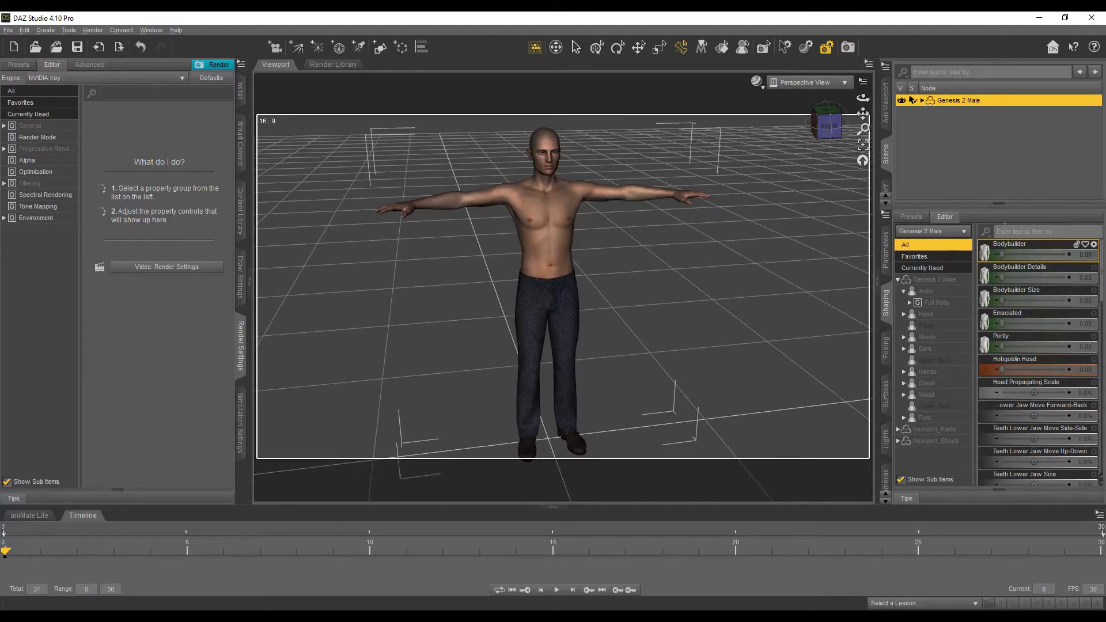
# Step: In DAZ Studio, preview the Bodybuilder morph on Genesis 2 Male at 1.00 and return it to 0
pyautogui.moveTo(1002, 255); pyautogui.dragTo(1076, 256)
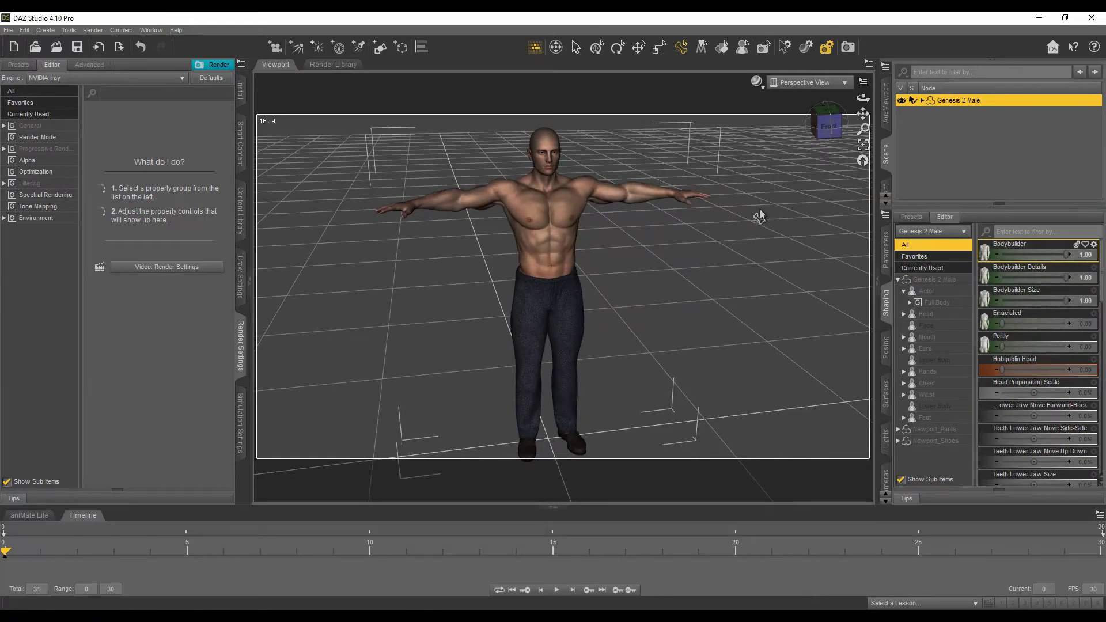
pyautogui.moveTo(863, 98)
pyautogui.mouseDown()
pyautogui.moveTo(800, 100)
pyautogui.moveTo(863, 98)
pyautogui.mouseUp()
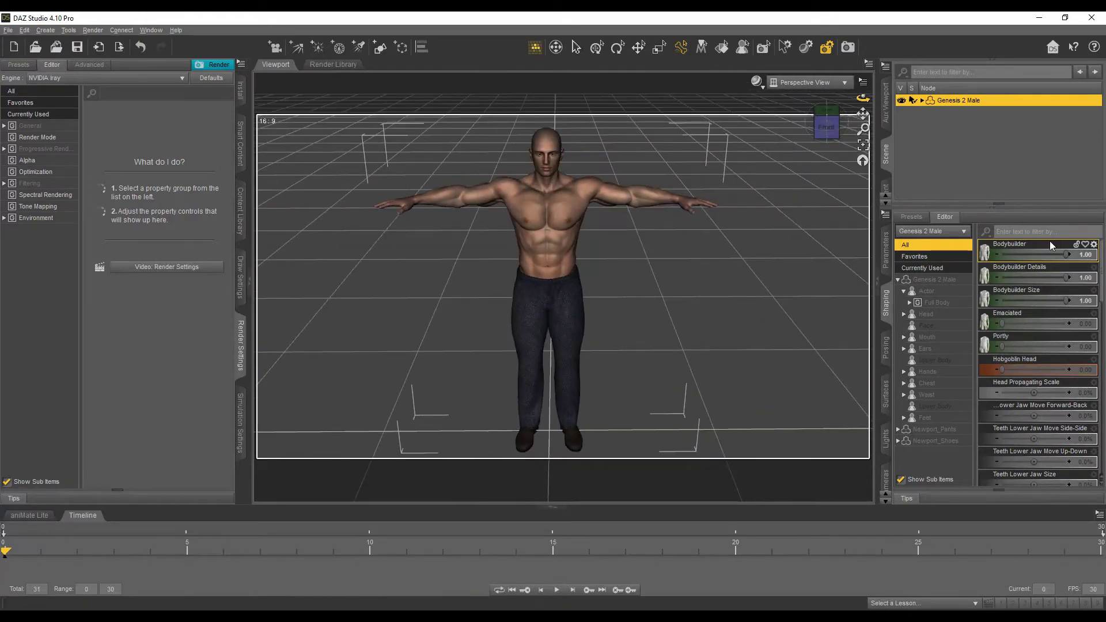
pyautogui.moveTo(1066, 255); pyautogui.dragTo(1001, 254)
pyautogui.moveTo(862, 98); pyautogui.dragTo(849, 98)
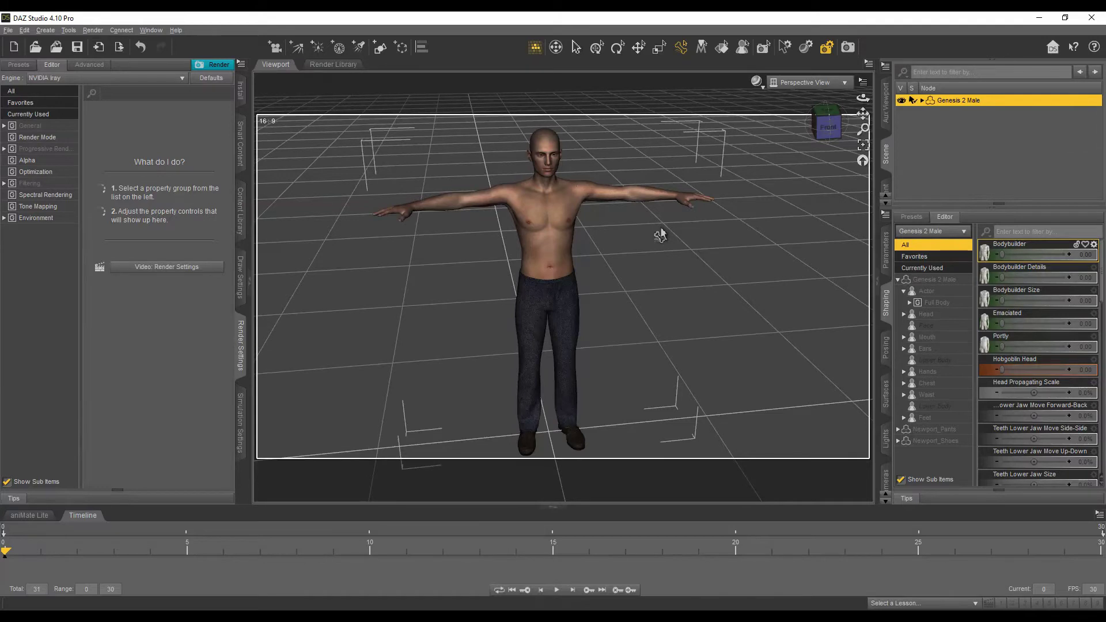
pyautogui.click(9, 30)
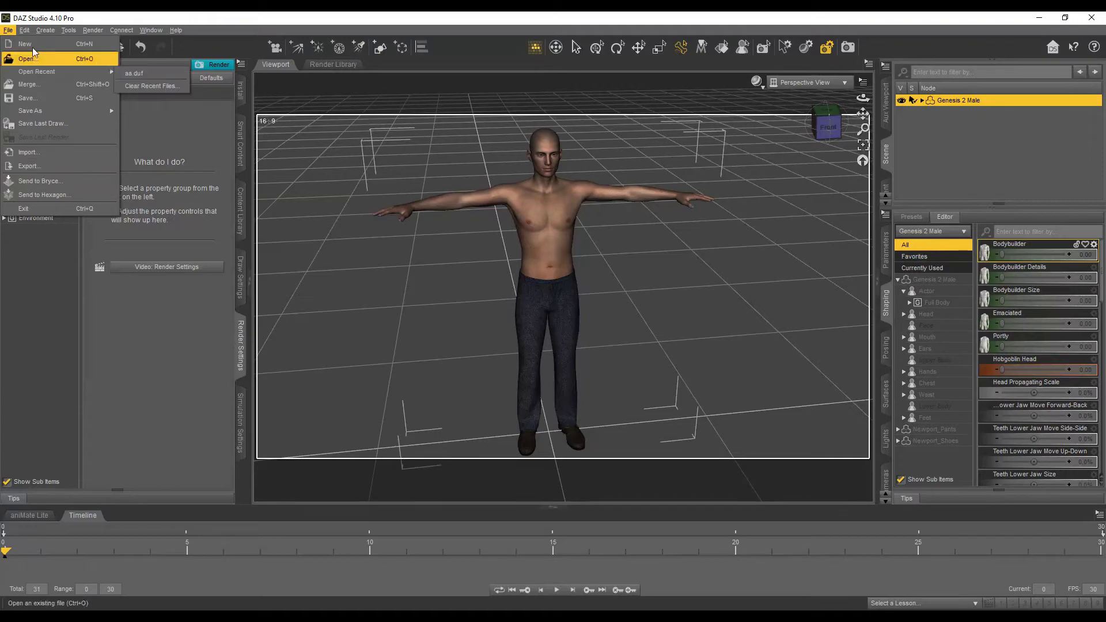
pyautogui.click(36, 167)
pyautogui.click(657, 456)
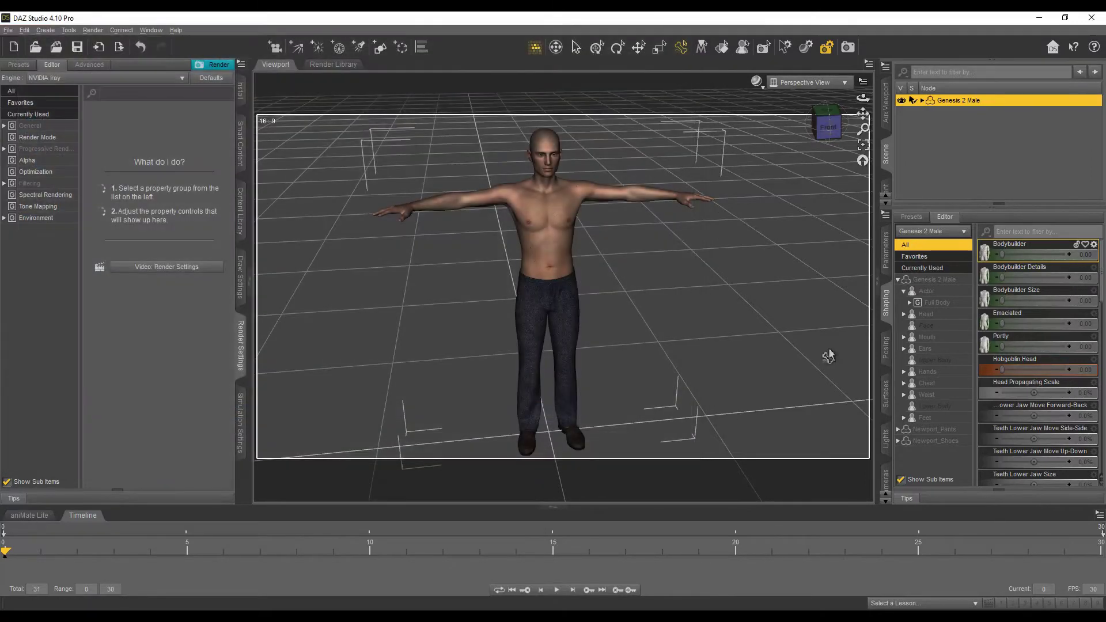
pyautogui.click(1095, 248)
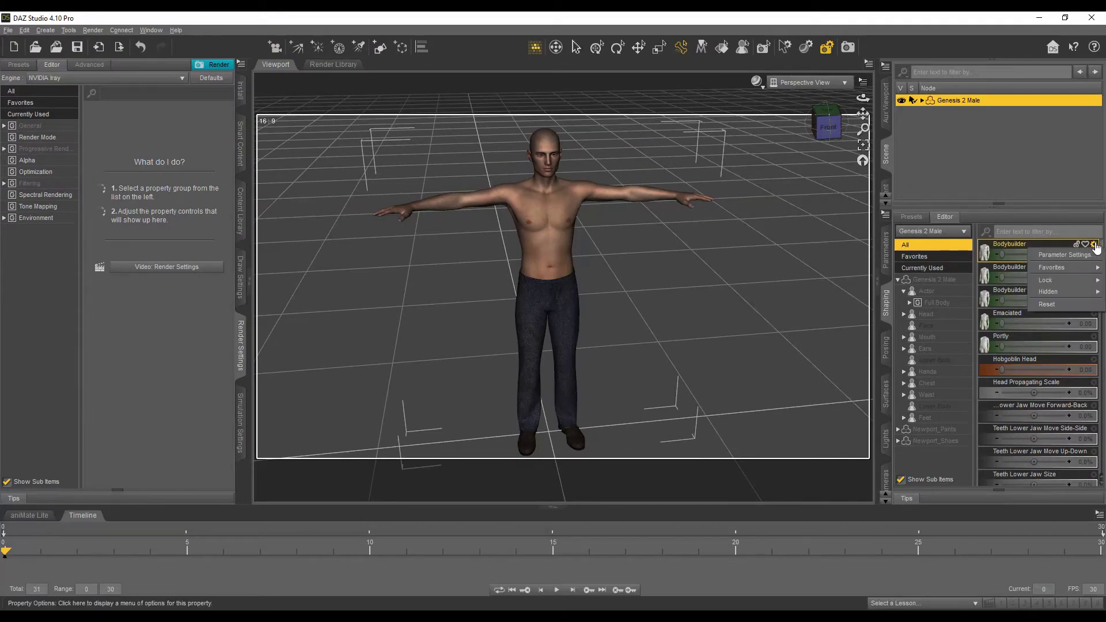
pyautogui.click(1090, 254)
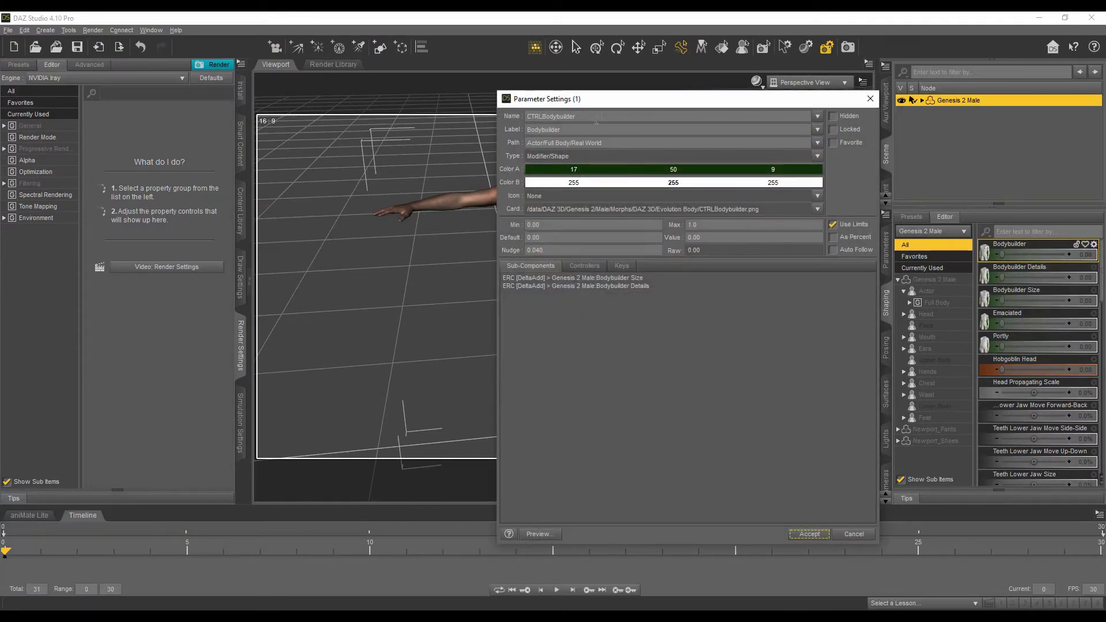
pyautogui.click(870, 100)
# Step: Copy the internal name CTRLBodybuilder from the Bodybuilder morph's parameter settings, leaving the settings unedited
pyautogui.click(1095, 245)
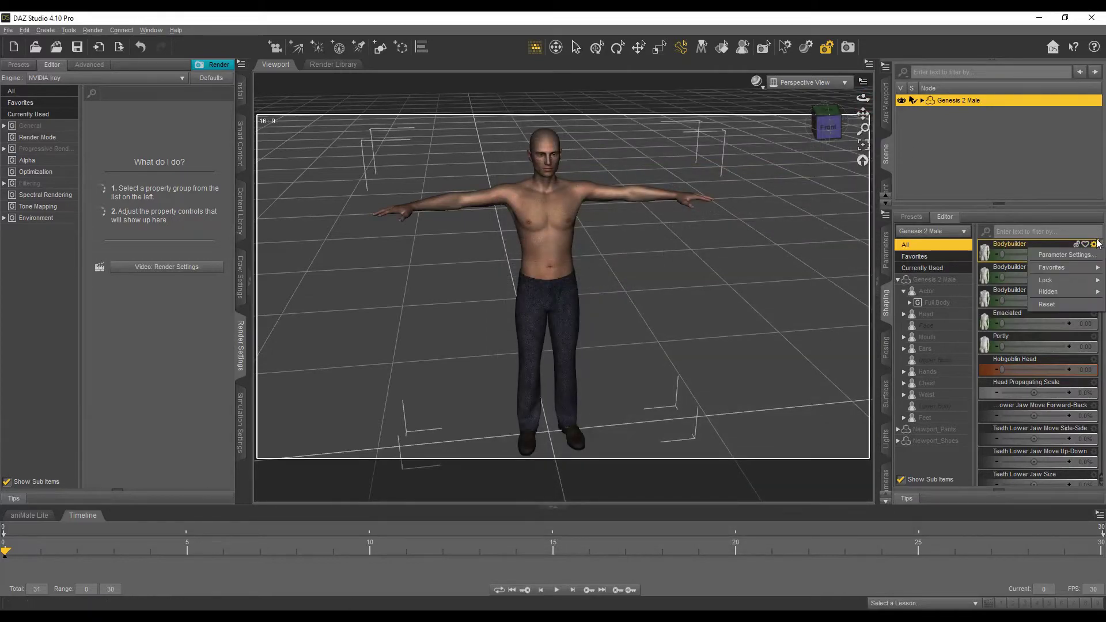
pyautogui.click(1045, 255)
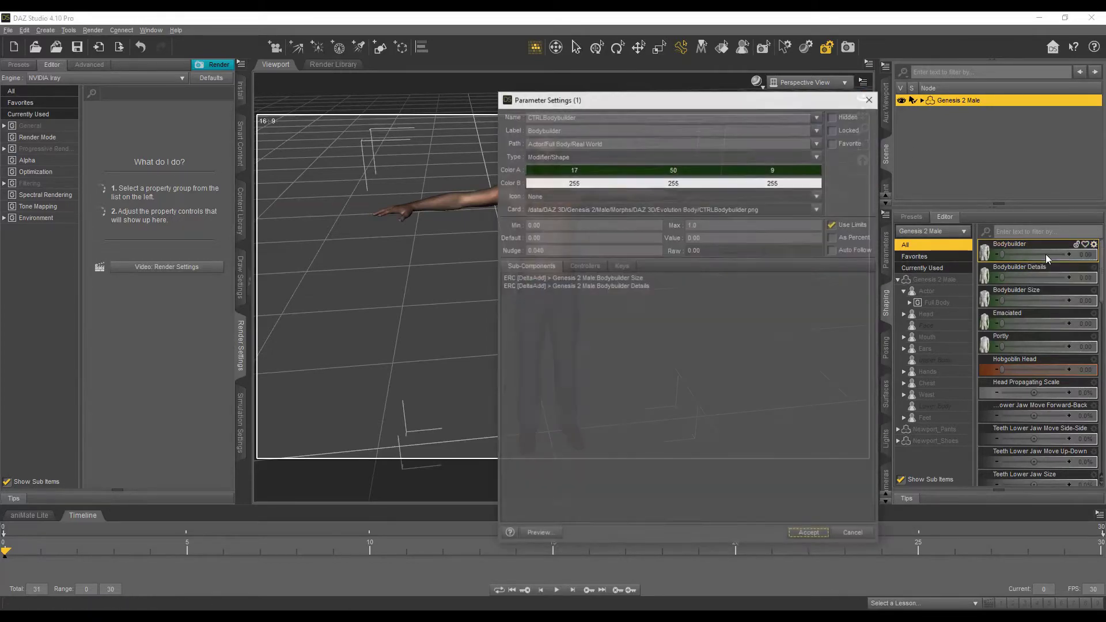
pyautogui.doubleClick(594, 115)
pyautogui.hotkey('ctrl', 'c')
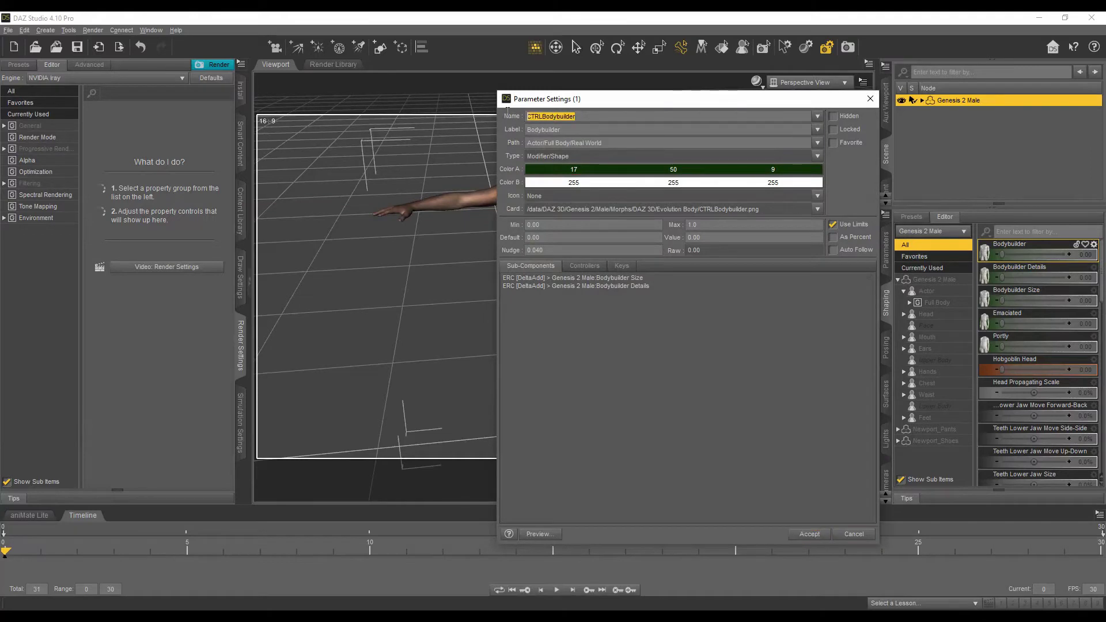
pyautogui.click(870, 98)
# Step: Set up an Autodesk FBX export named test in the DAZ Exports test folder, with Morphs enabled in the export options
pyautogui.click(9, 30)
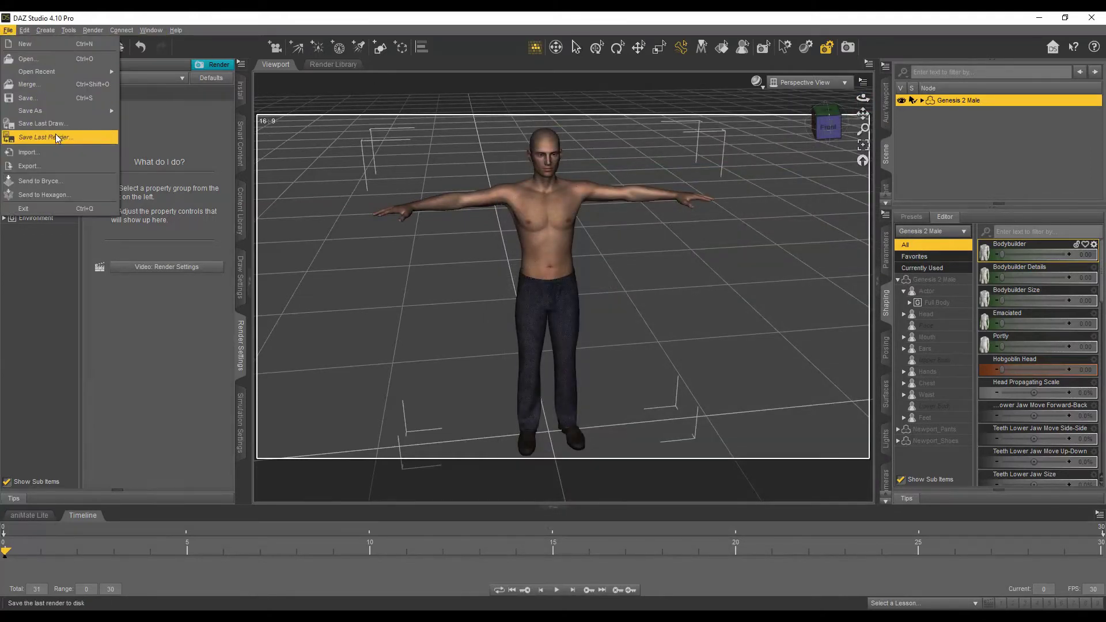
pyautogui.click(35, 160)
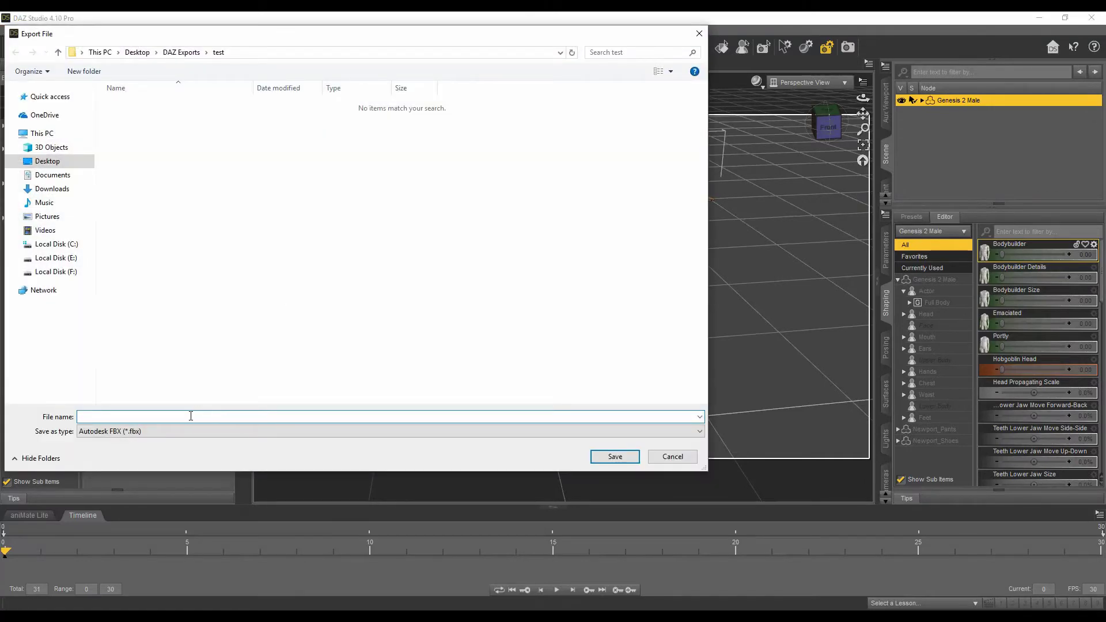
pyautogui.write('test')
pyautogui.click(612, 455)
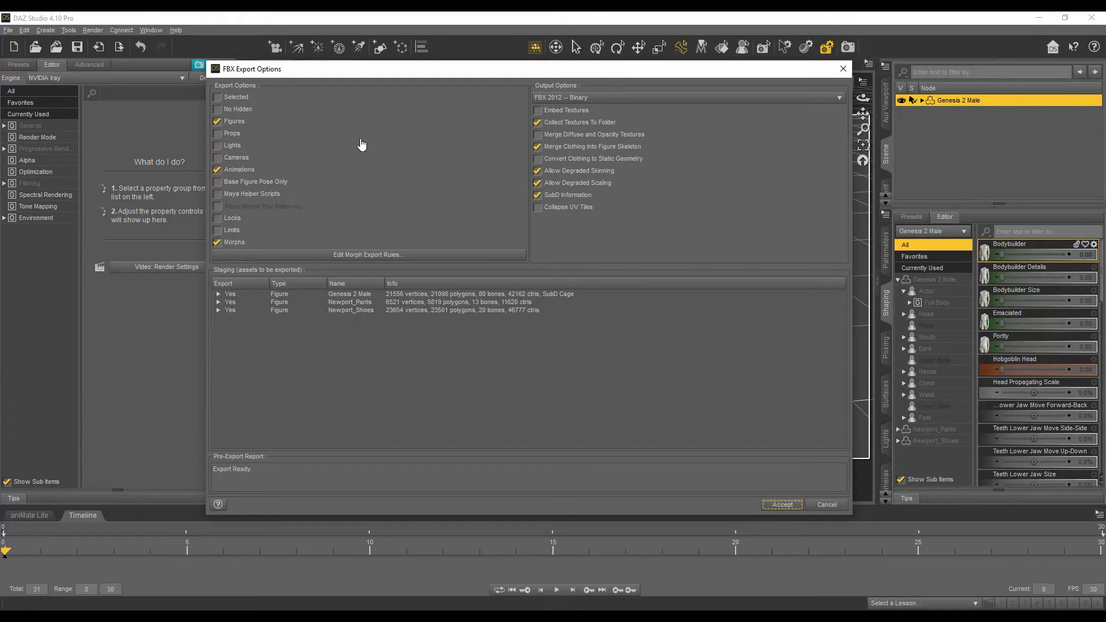
pyautogui.click(343, 170)
pyautogui.click(230, 244)
pyautogui.click(234, 245)
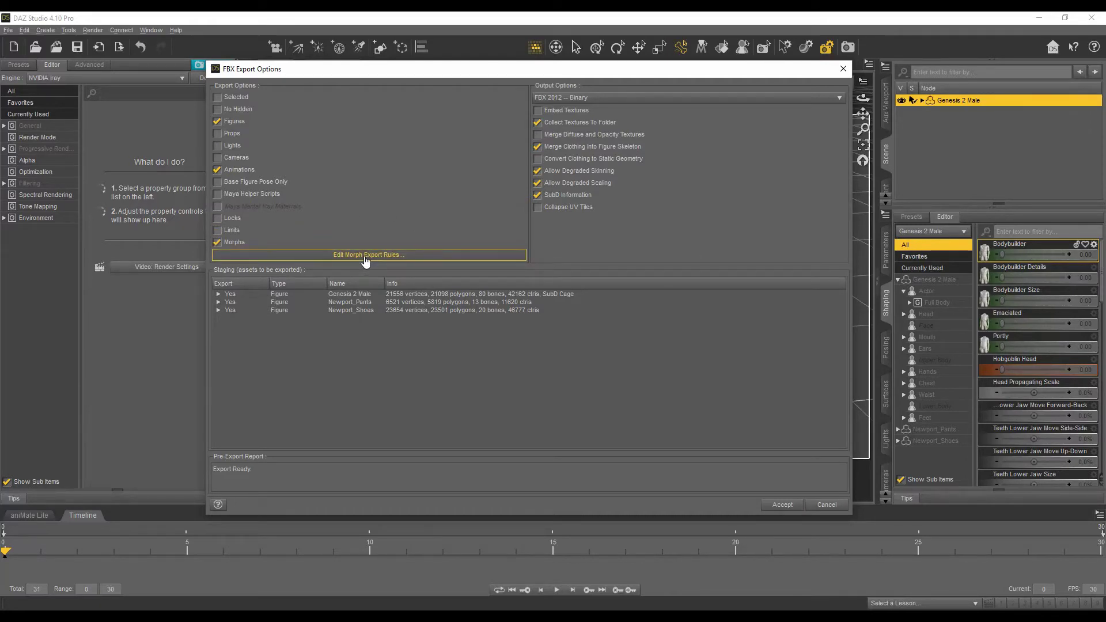
# Step: Add a morph export rule matching CTRLBodybuilder and widen the Match column to show the full name
pyautogui.click(401, 256)
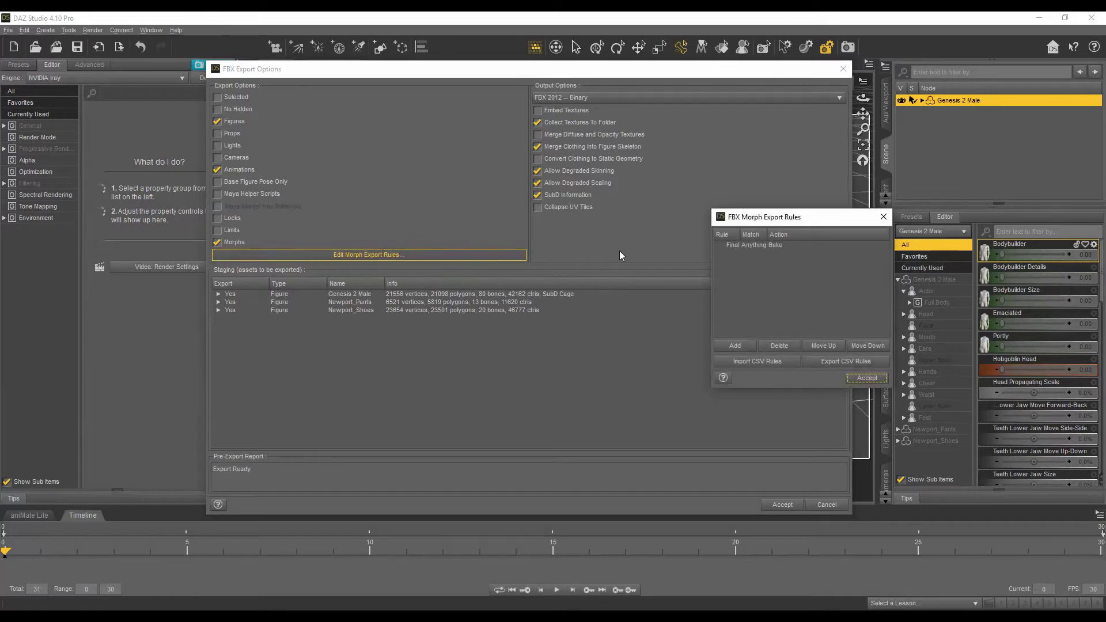
pyautogui.click(734, 346)
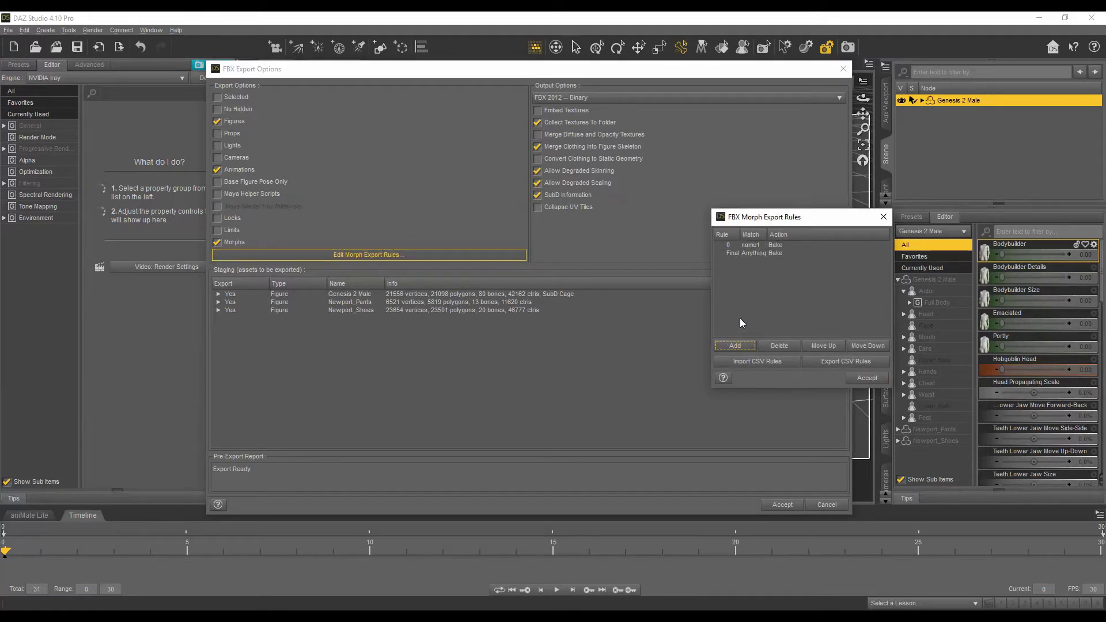
pyautogui.click(754, 246)
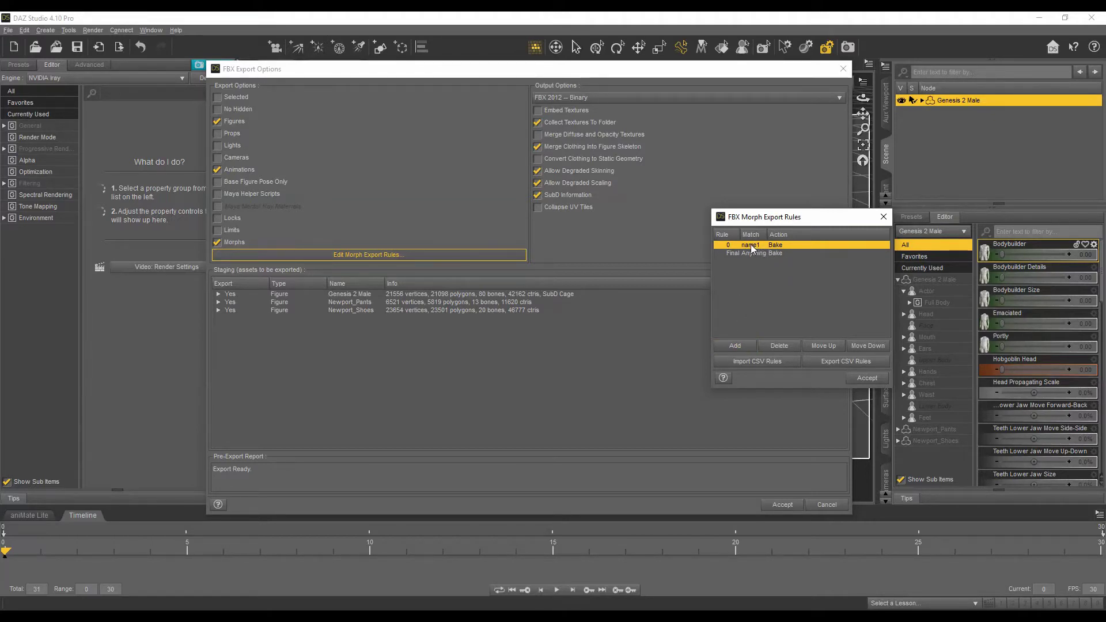
pyautogui.hotkey('ctrl', 'v')
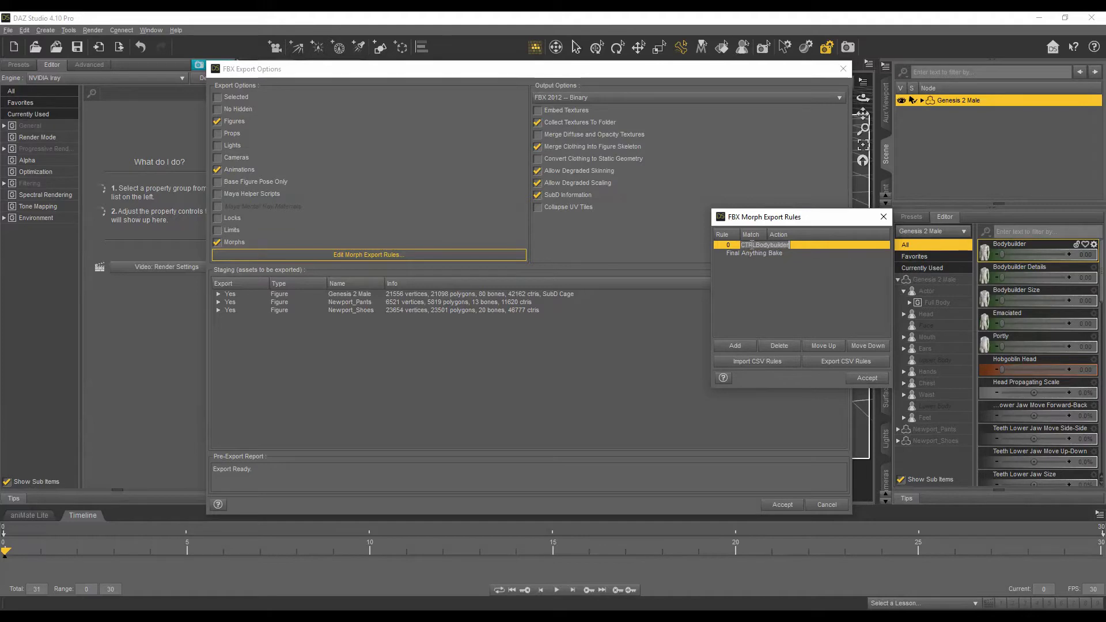
pyautogui.press('Return')
pyautogui.moveTo(766, 233); pyautogui.dragTo(804, 229)
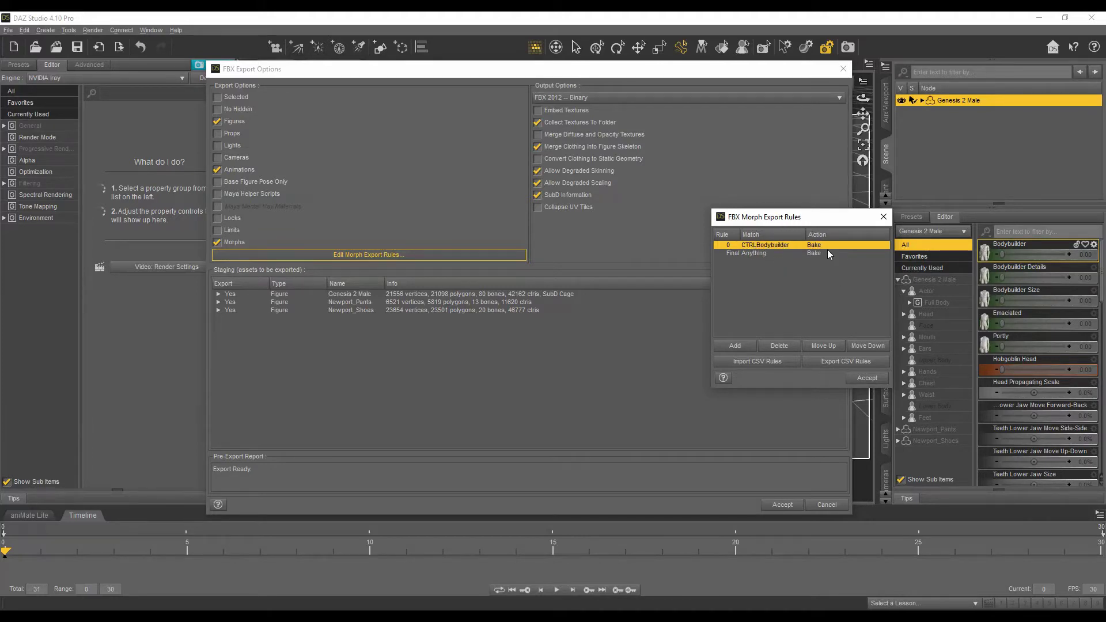
# Step: Change the CTRLBodybuilder rule's action so the morph is not baked, accept the rules and run the FBX export
pyautogui.click(821, 244)
pyautogui.click(840, 262)
pyautogui.click(866, 378)
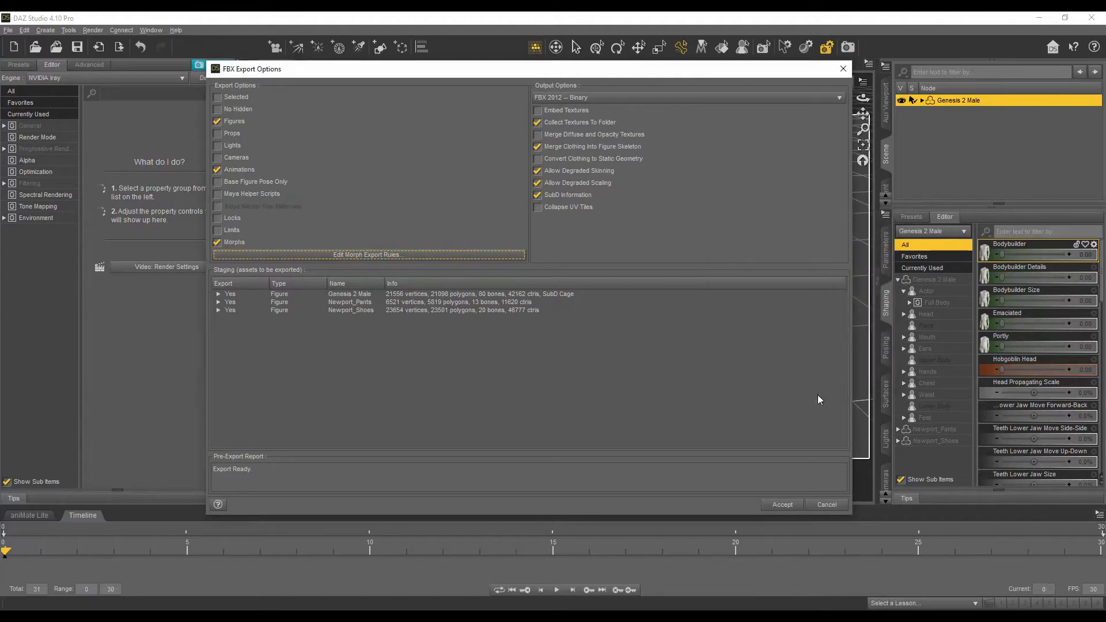
pyautogui.click(770, 508)
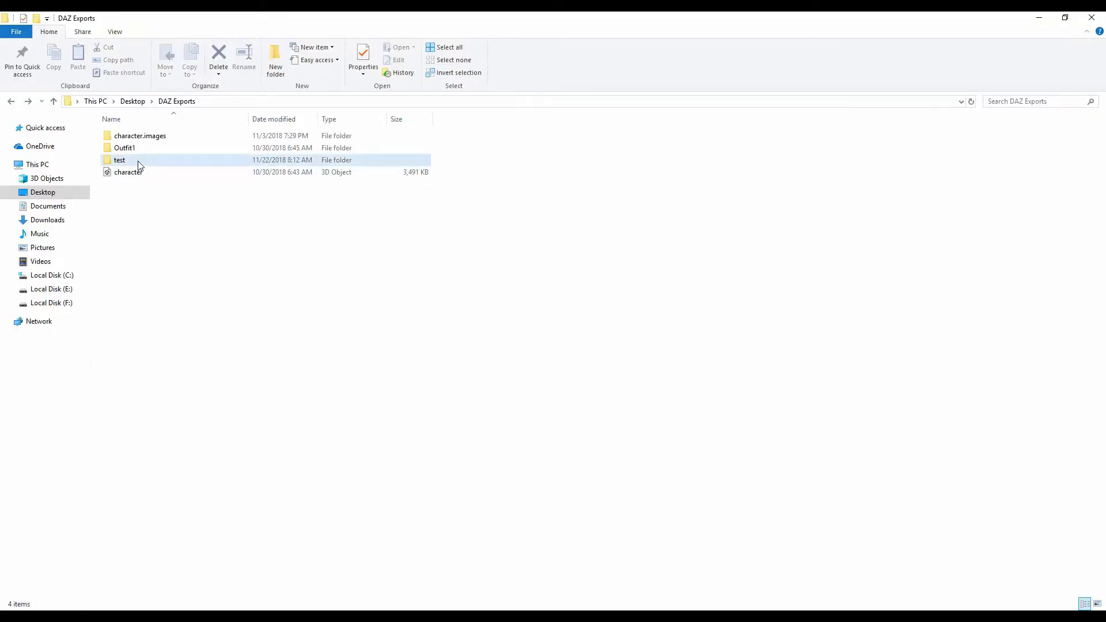
# Step: In File Explorer, permanently delete the body textures d2 through M5PhillipTorso01 from the exported test.images folder
pyautogui.doubleClick(138, 162)
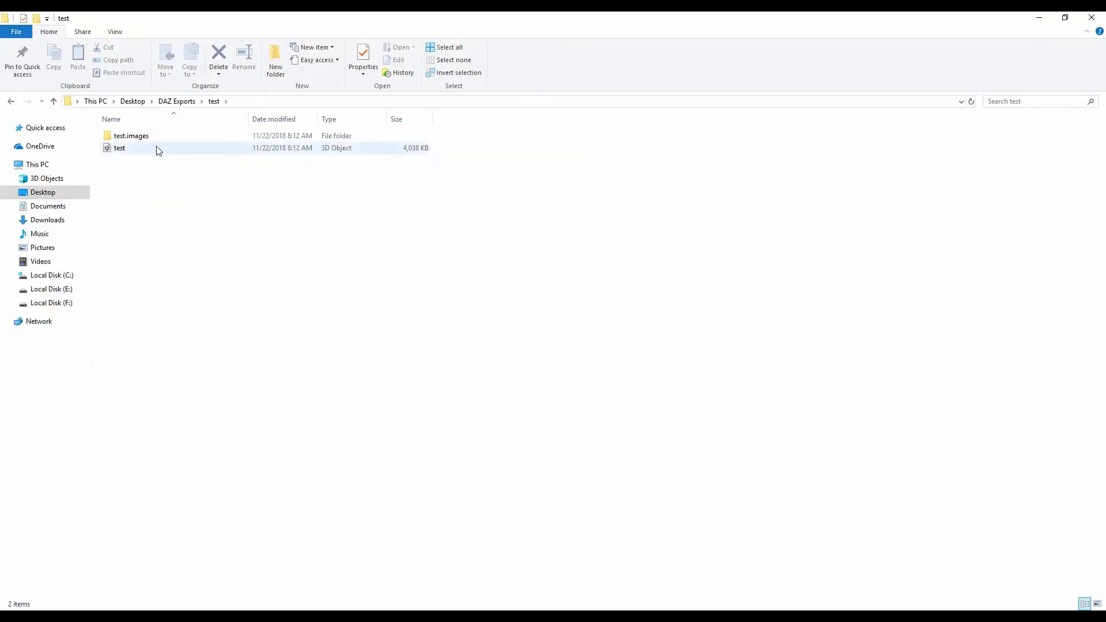
pyautogui.doubleClick(148, 136)
pyautogui.click(142, 156)
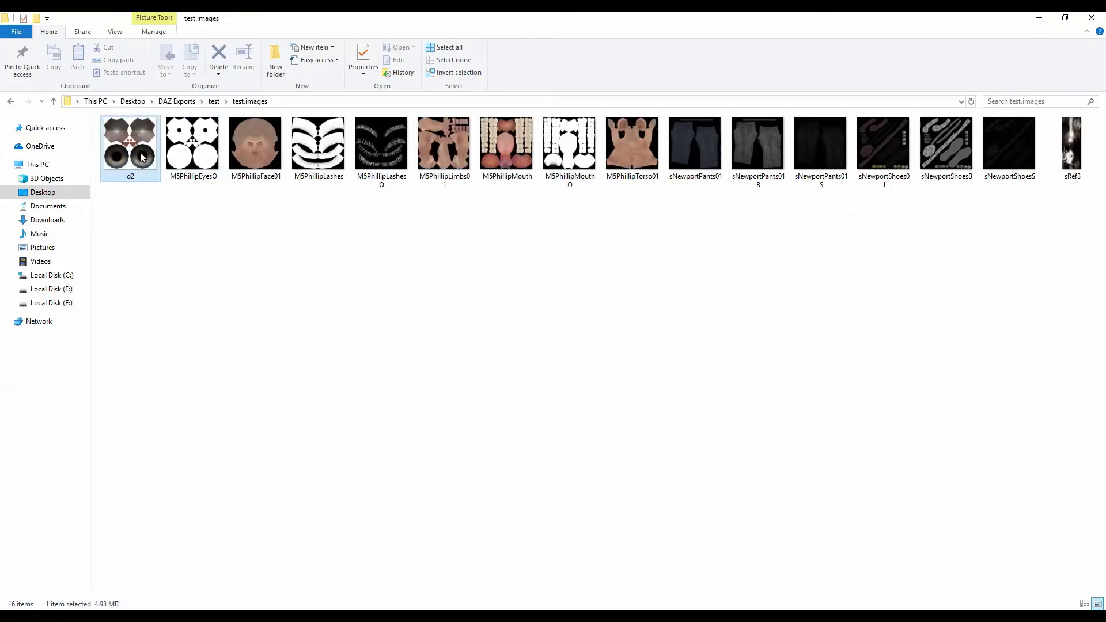
pyautogui.keyDown('shift'); pyautogui.click(629, 151); pyautogui.keyUp('shift')
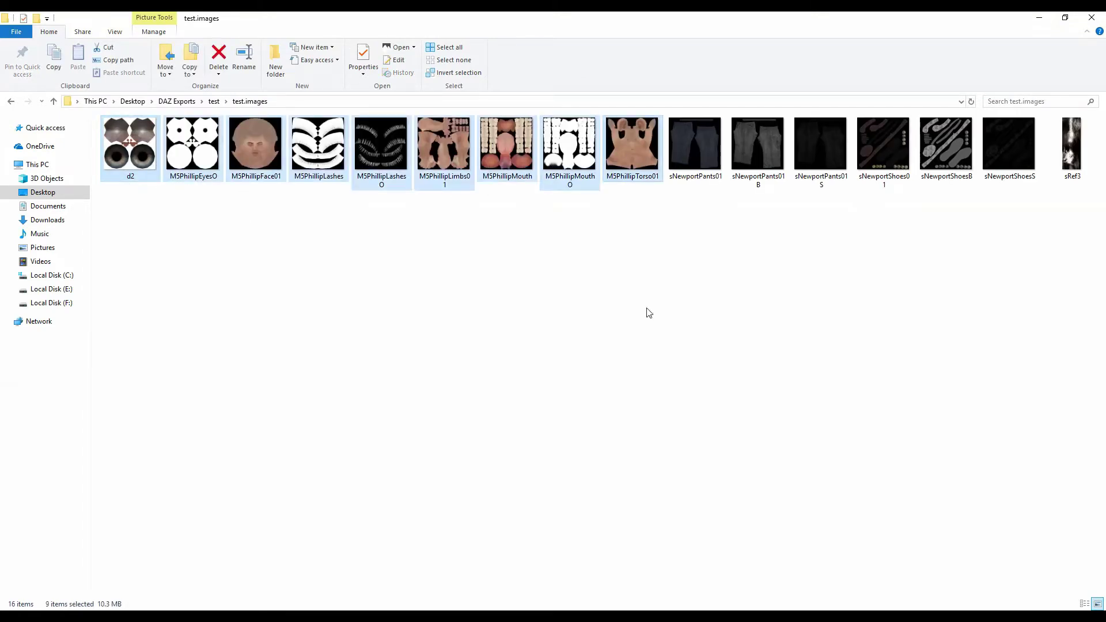
pyautogui.hotkey('shift', 'Delete')
pyautogui.press('Return')
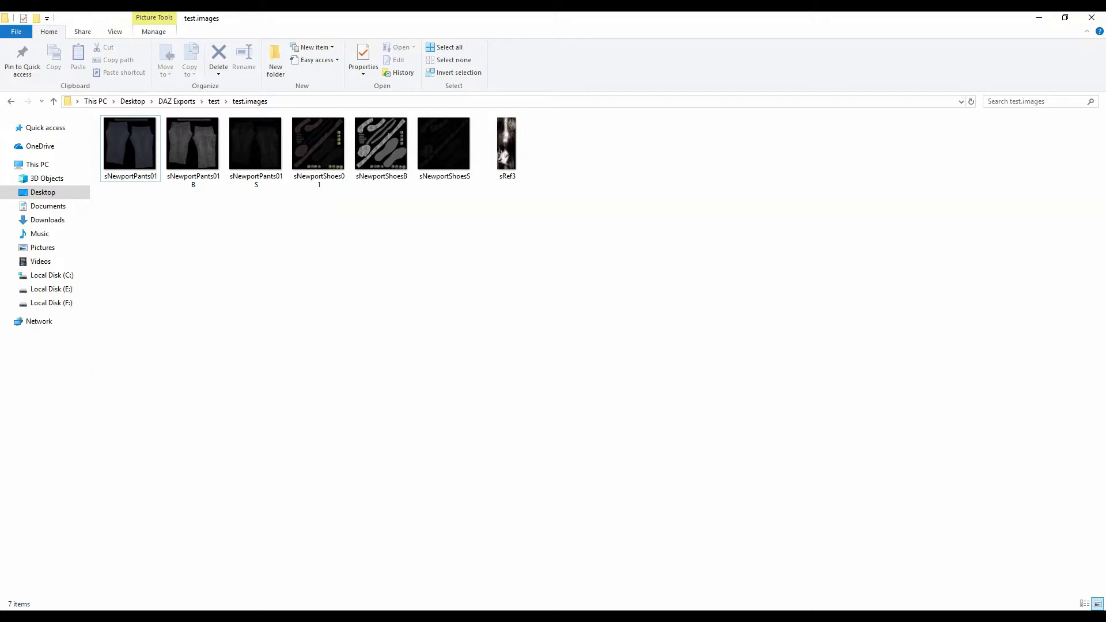
# Step: Switch to Unreal Editor, create a folder named Test in the Content folder and open it
pyautogui.moveTo(608, 616)
pyautogui.click(600, 596)
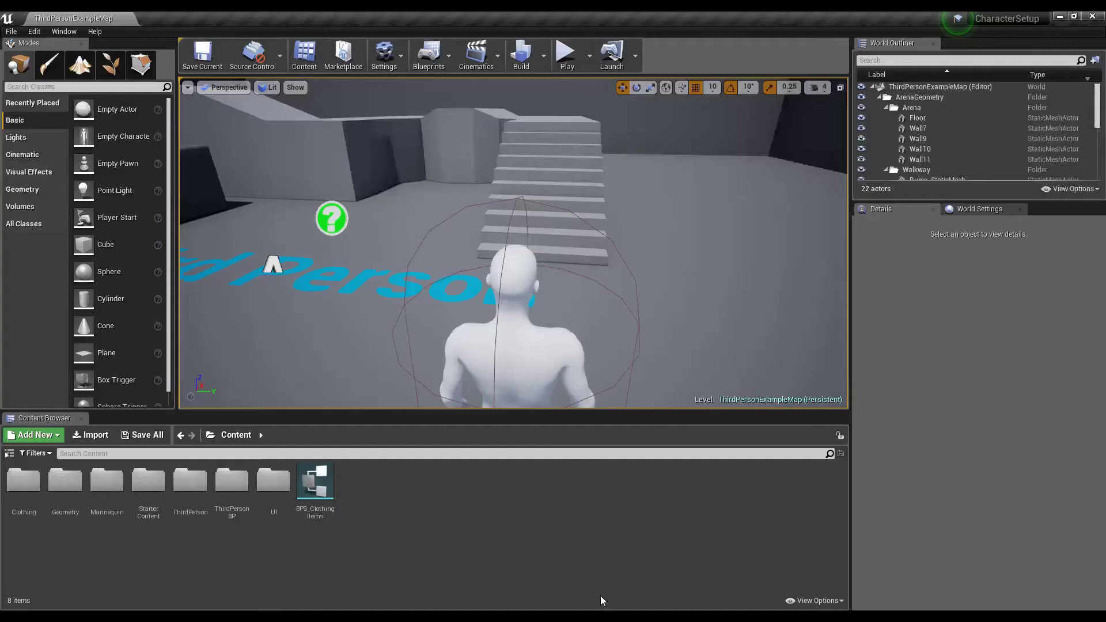
pyautogui.rightClick(402, 537)
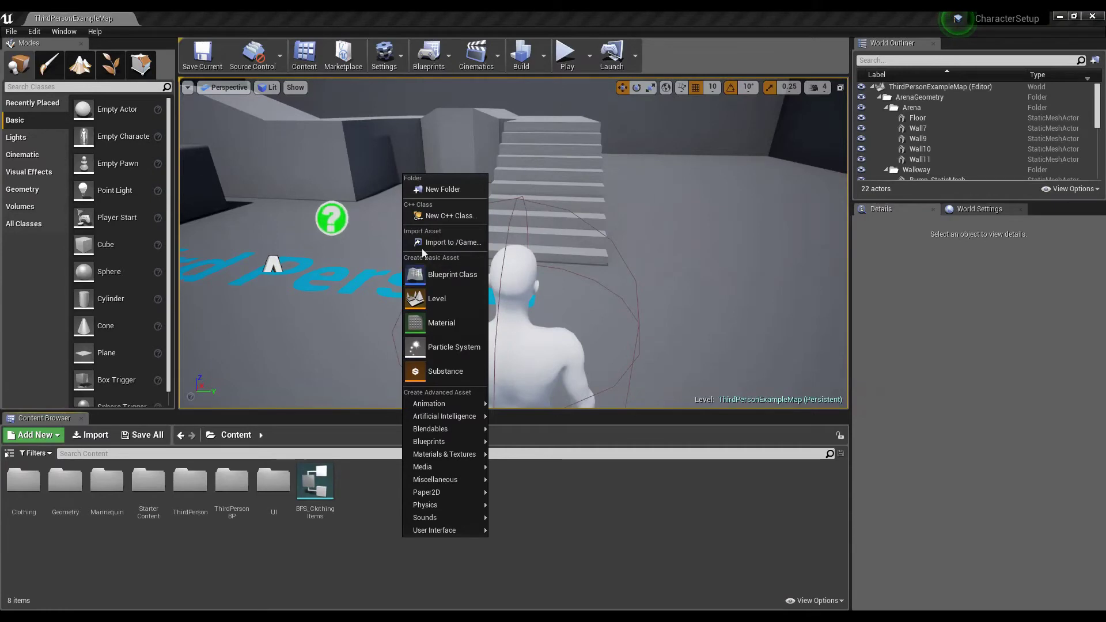
pyautogui.click(442, 189)
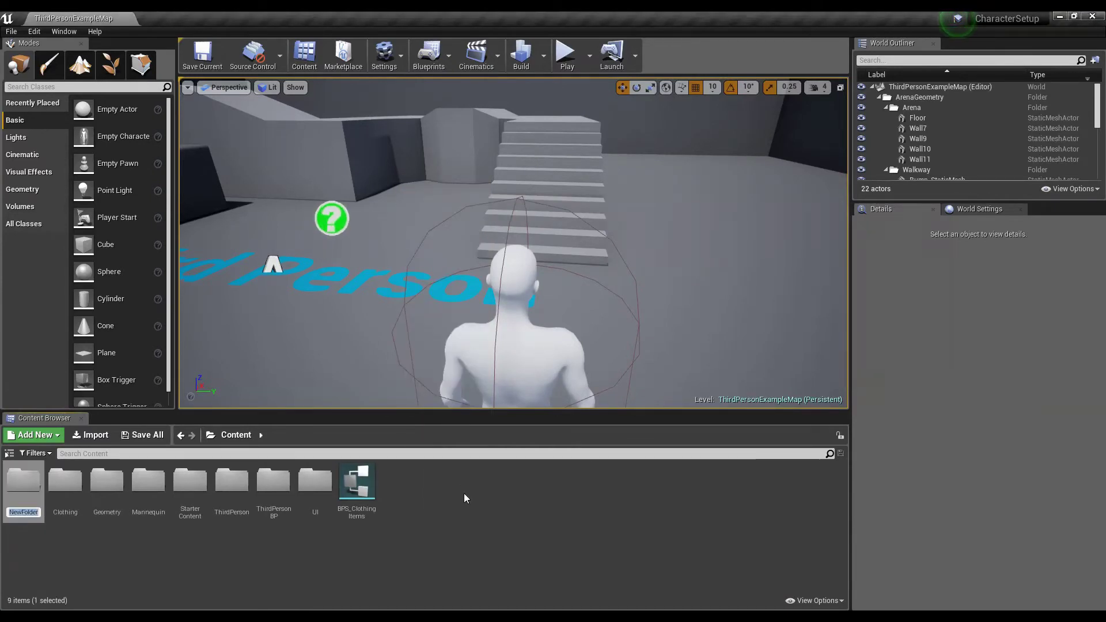
pyautogui.write('Test')
pyautogui.press('Return')
pyautogui.press('Return')
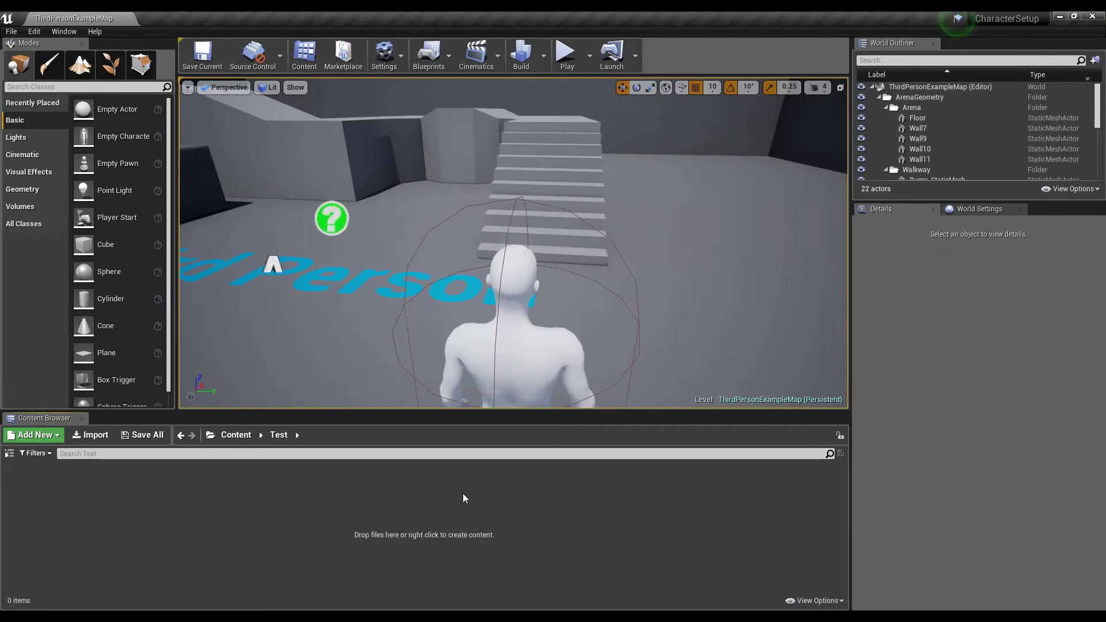
# Step: Import the test FBX file from DAZ Exports into the Test folder as a skeletal mesh with Import Morph Targets enabled
pyautogui.click(92, 436)
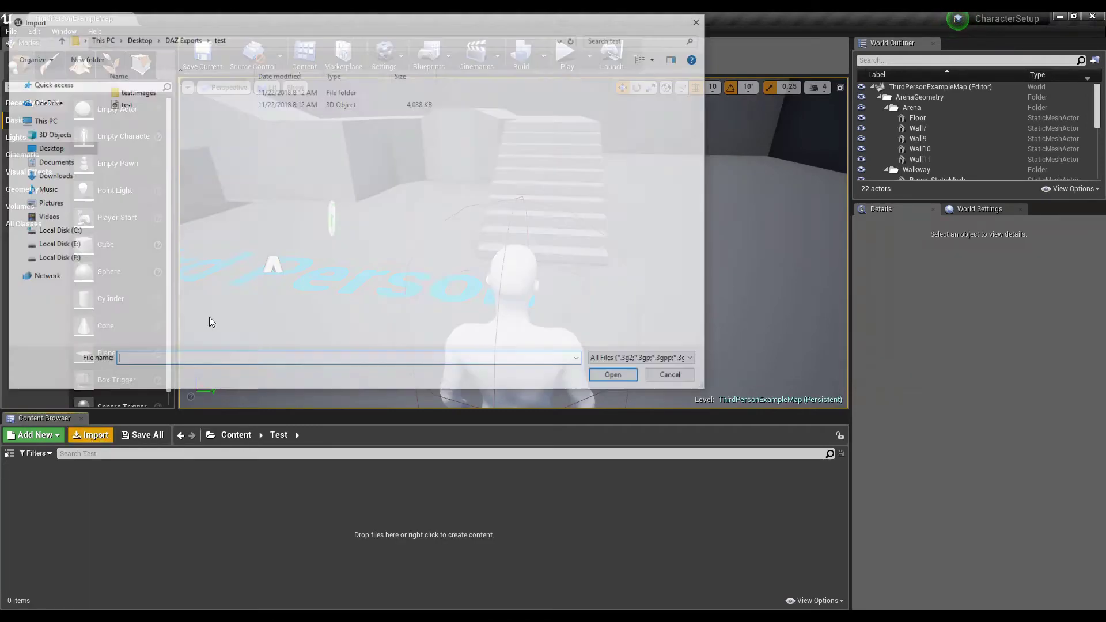
pyautogui.doubleClick(136, 108)
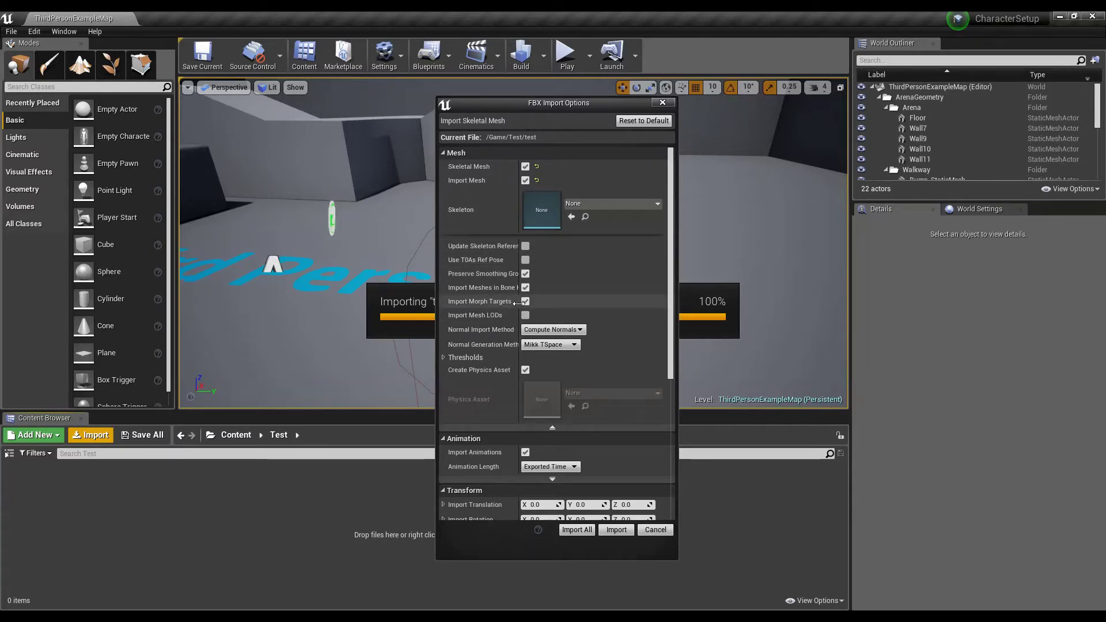
pyautogui.moveTo(518, 311); pyautogui.dragTo(533, 308)
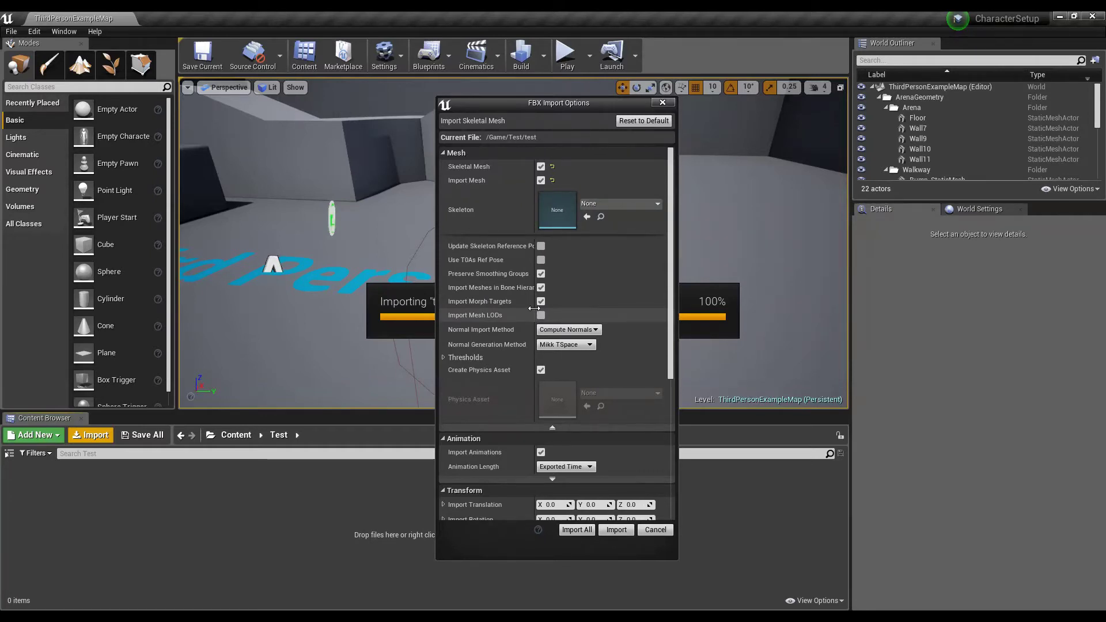
pyautogui.click(541, 301)
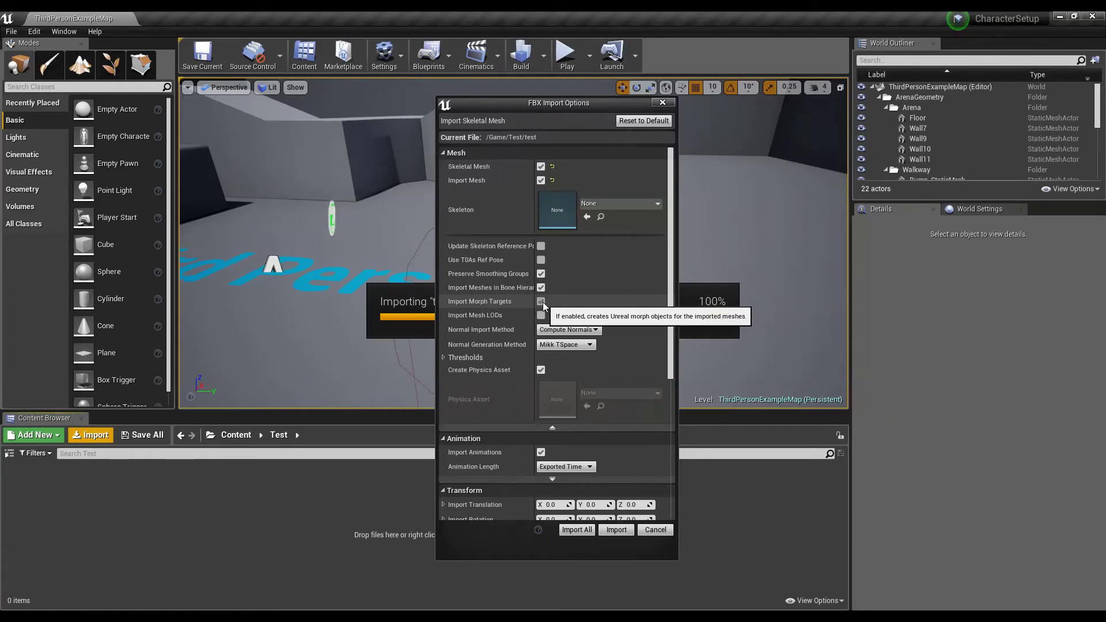
pyautogui.click(541, 301)
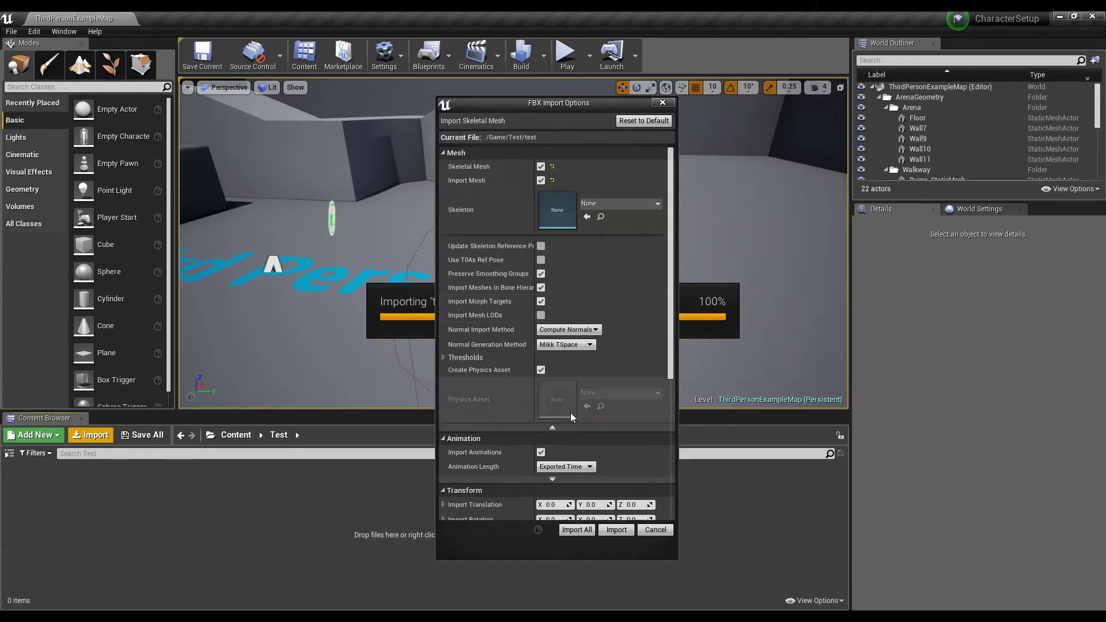
pyautogui.click(584, 532)
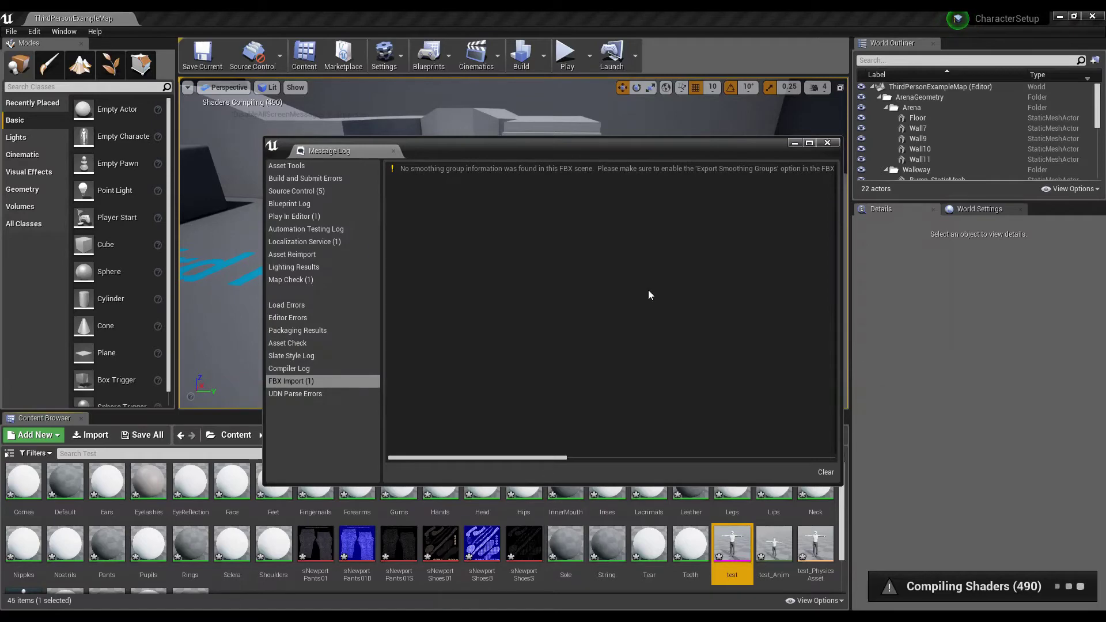
pyautogui.click(828, 143)
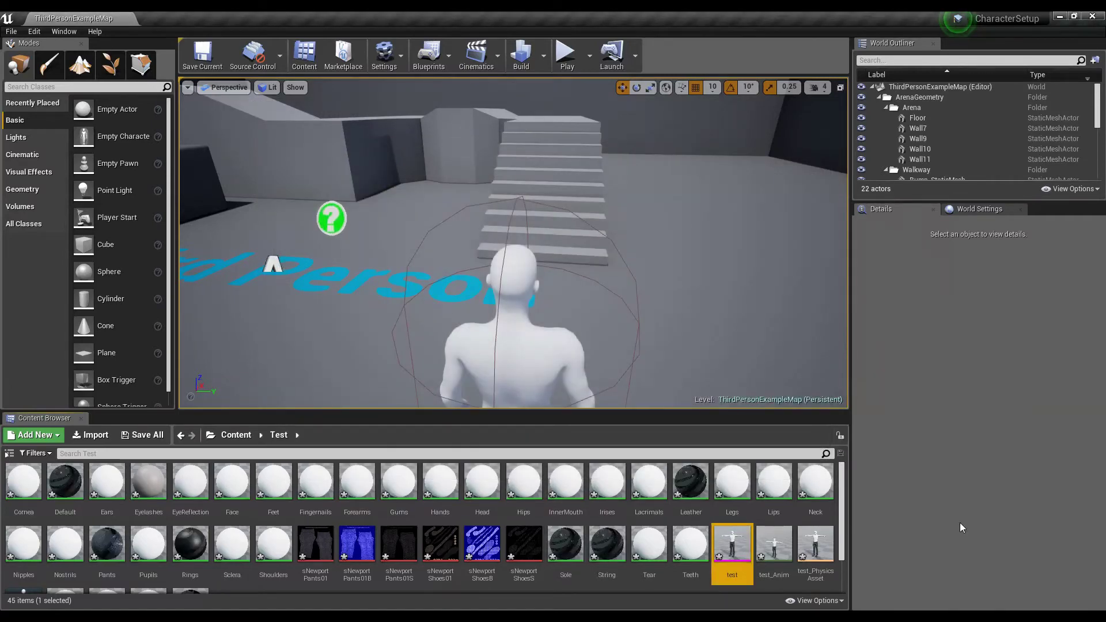
# Step: Open the test skeletal mesh and preview its CTRLBodybuilder morphs at weight 1.0 on body and pants, about 0.24 on shoes
pyautogui.doubleClick(732, 544)
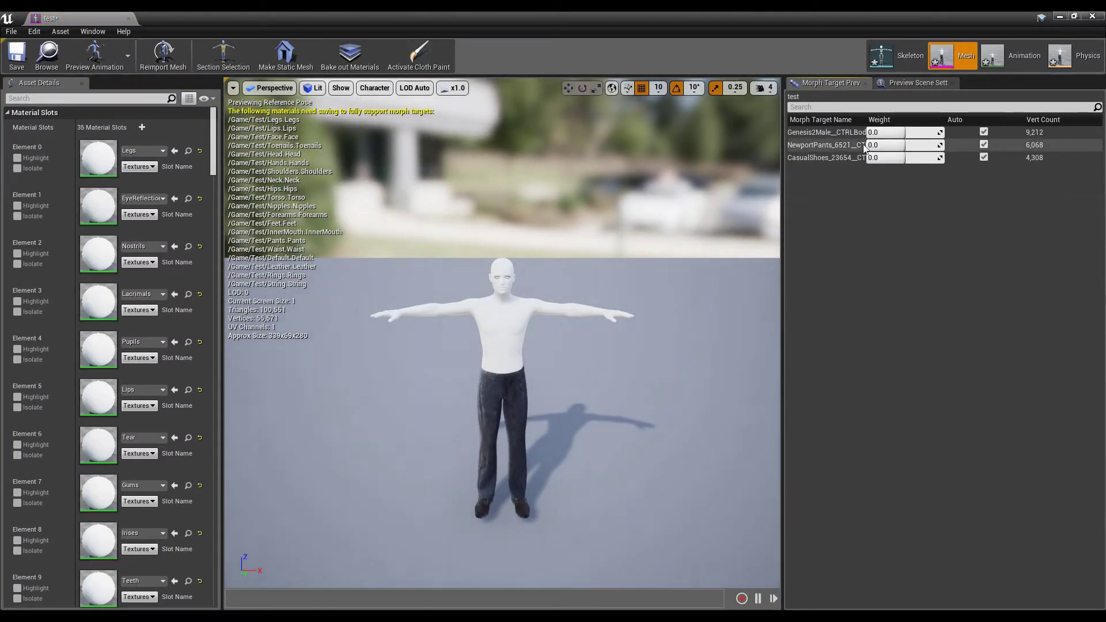
pyautogui.moveTo(867, 120); pyautogui.dragTo(886, 112)
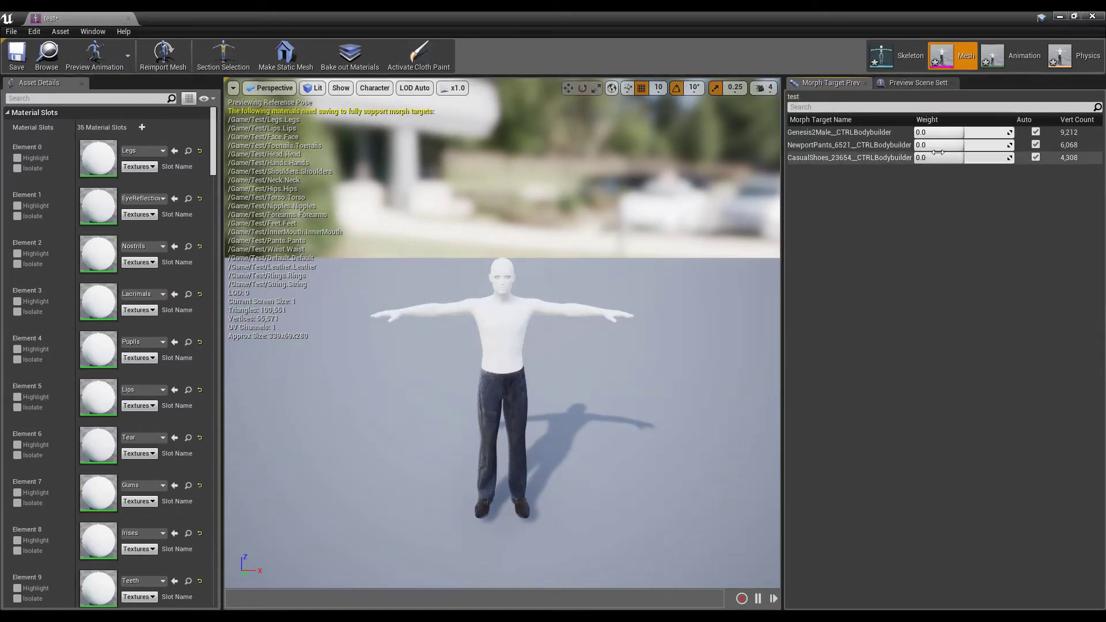
pyautogui.moveTo(957, 137); pyautogui.dragTo(1014, 135)
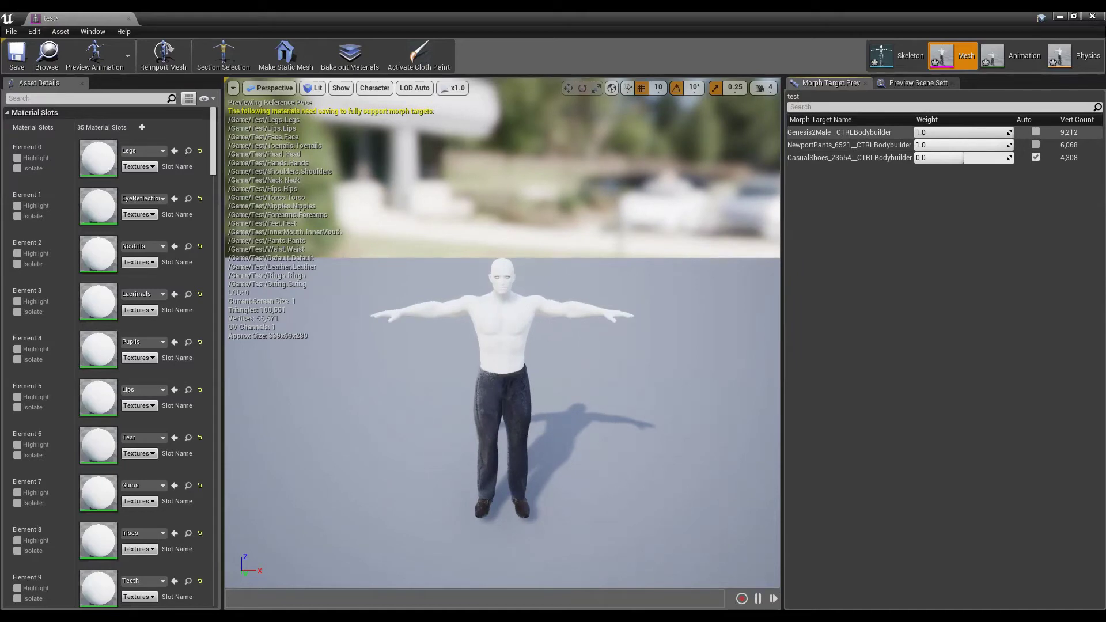
pyautogui.moveTo(958, 158)
pyautogui.mouseDown()
pyautogui.moveTo(1014, 158)
pyautogui.moveTo(958, 156)
pyautogui.mouseUp()
# Step: Reset the CTRLBodybuilder morph weights of the shoes, pants and Genesis2Male body to 0
pyautogui.click(983, 157)
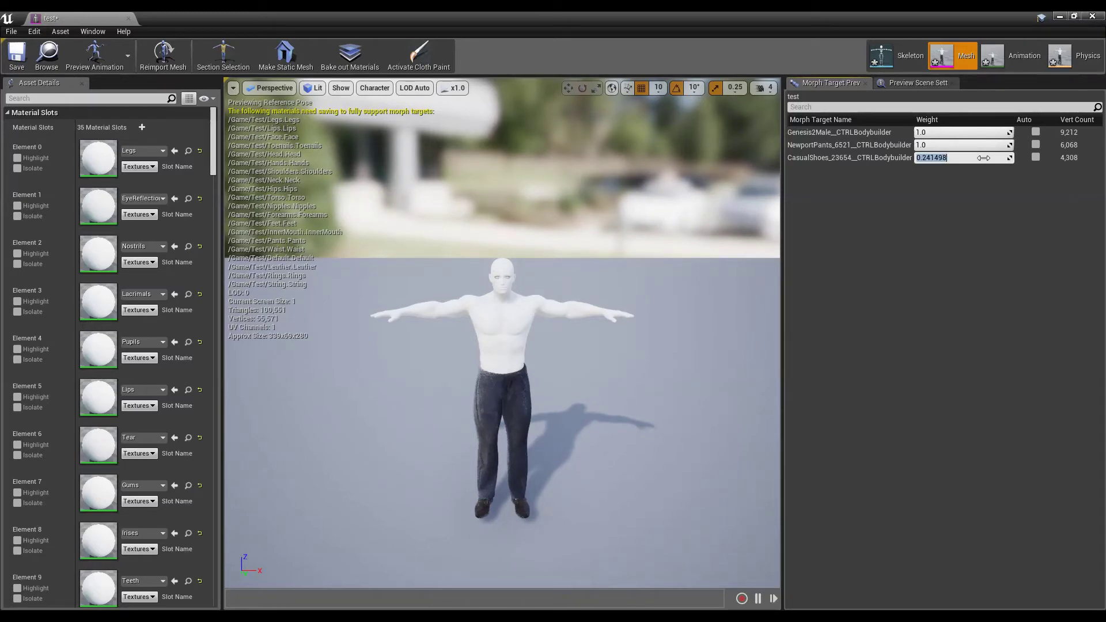
pyautogui.write('0')
pyautogui.click(972, 144)
pyautogui.write('0')
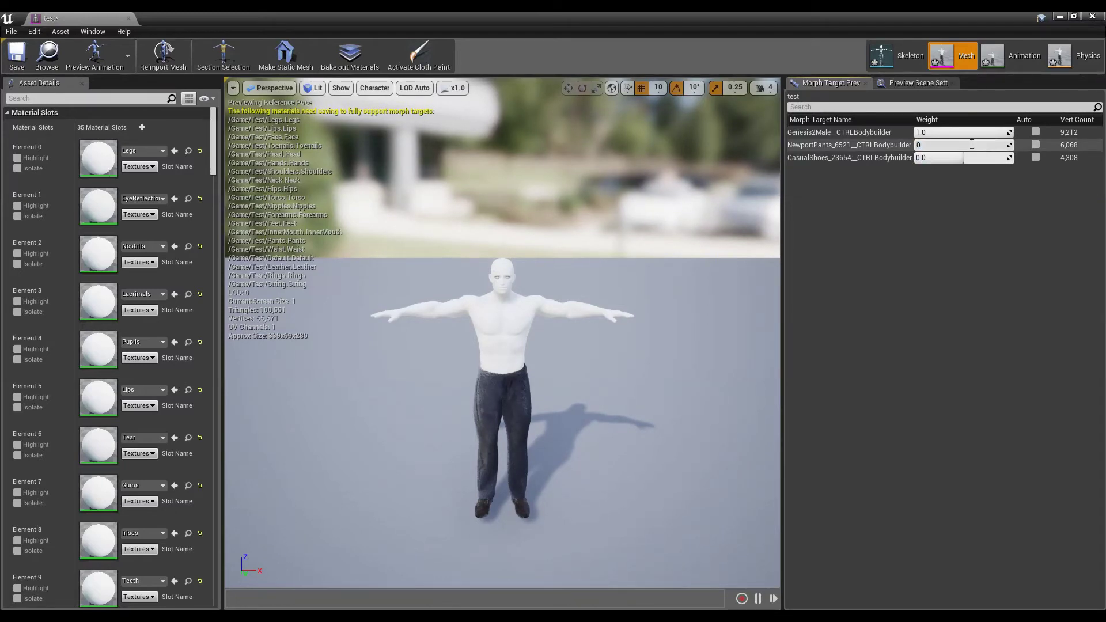
pyautogui.press('Return')
pyautogui.click(964, 133)
pyautogui.write('0')
pyautogui.press('Return')
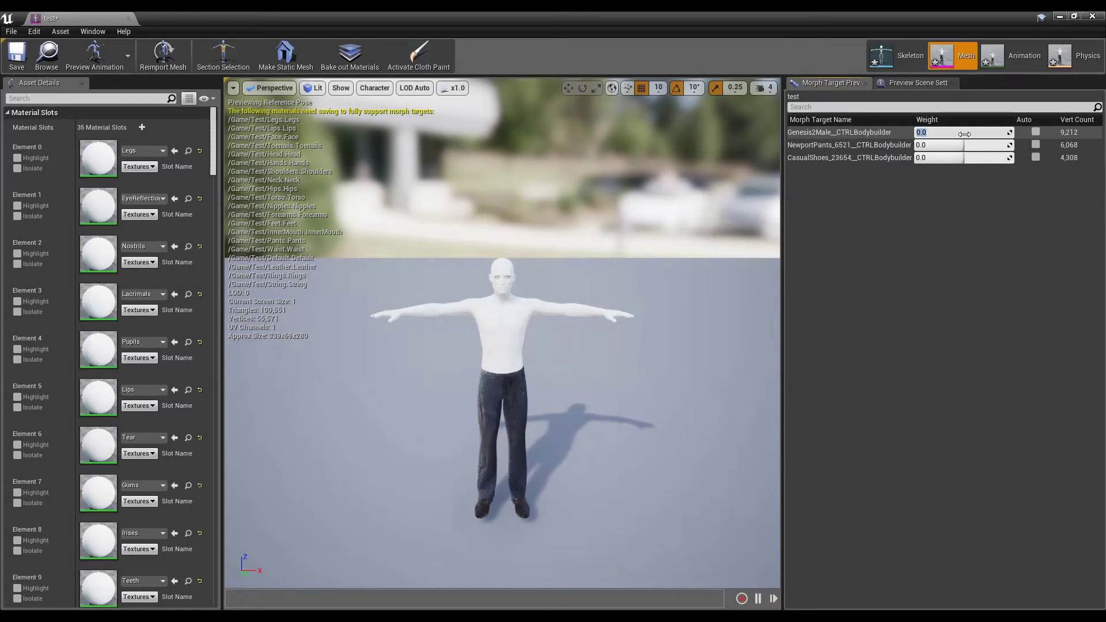
pyautogui.press('Return')
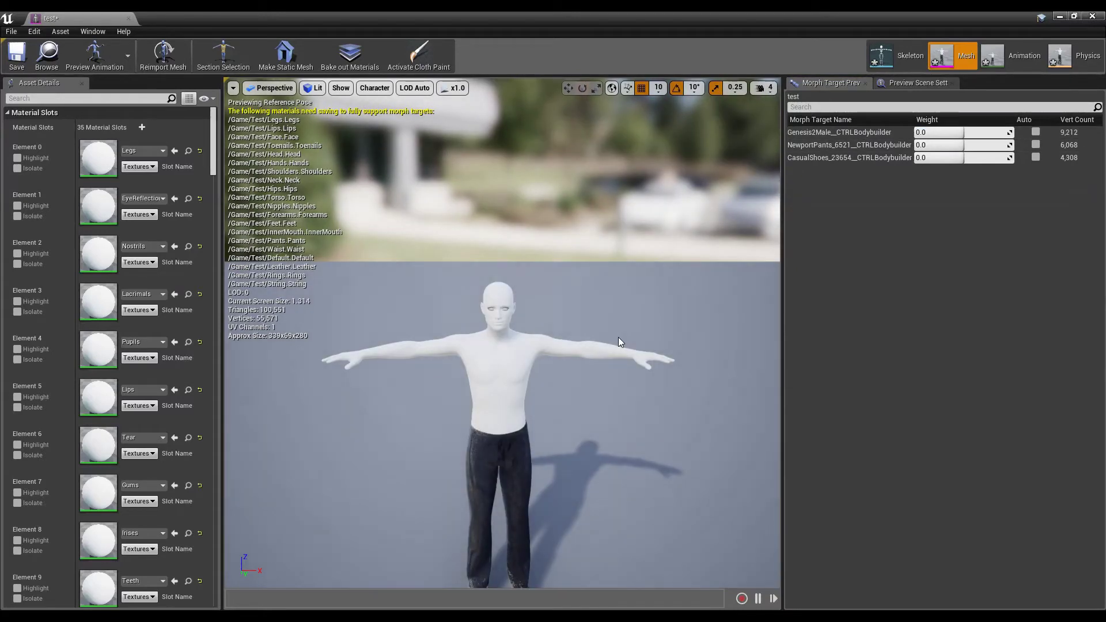
# Step: Preview the Genesis2Male CTRLBodybuilder morph on the upper body at weight 1.0 and return its weight to 0
pyautogui.scroll(5, 618, 337)
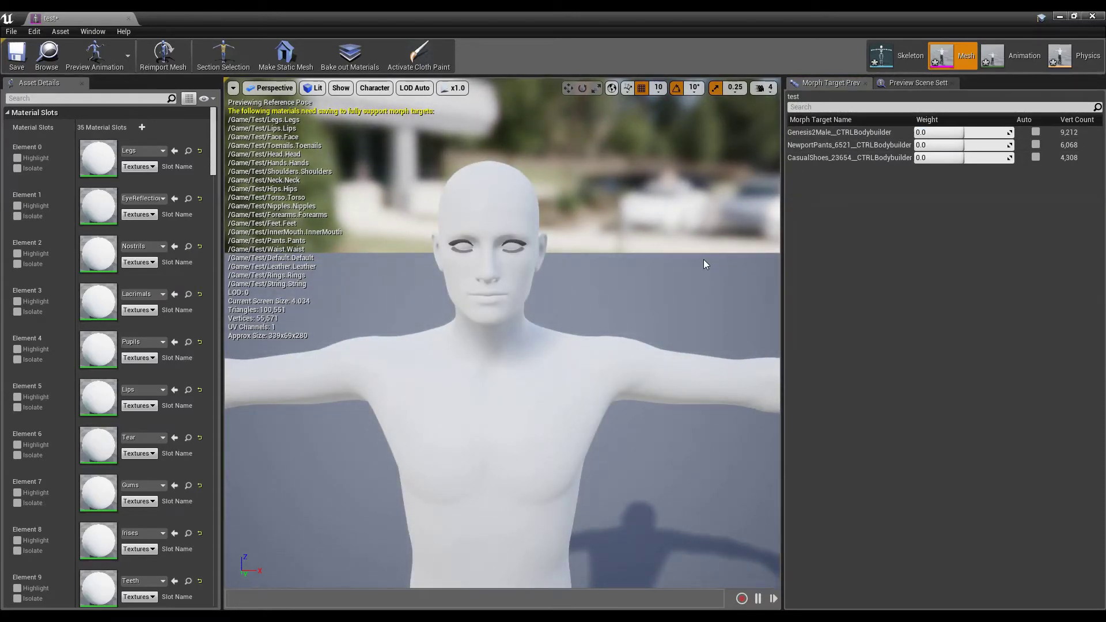
pyautogui.moveTo(955, 133); pyautogui.dragTo(1011, 132)
pyautogui.moveTo(677, 254); pyautogui.dragTo(650, 251, button='middle')
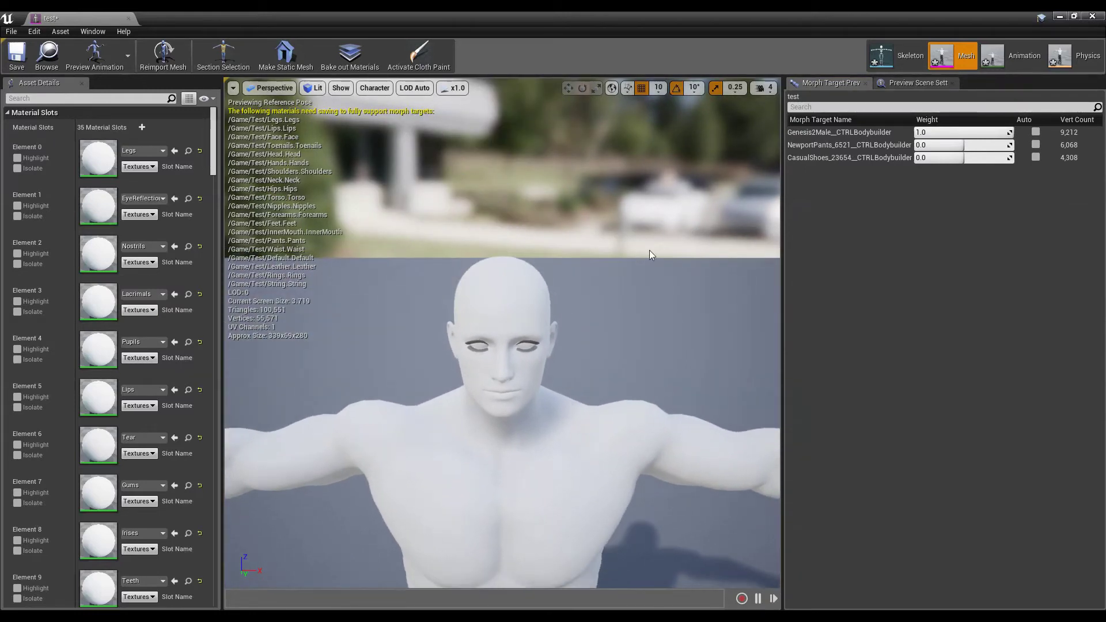
pyautogui.click(962, 133)
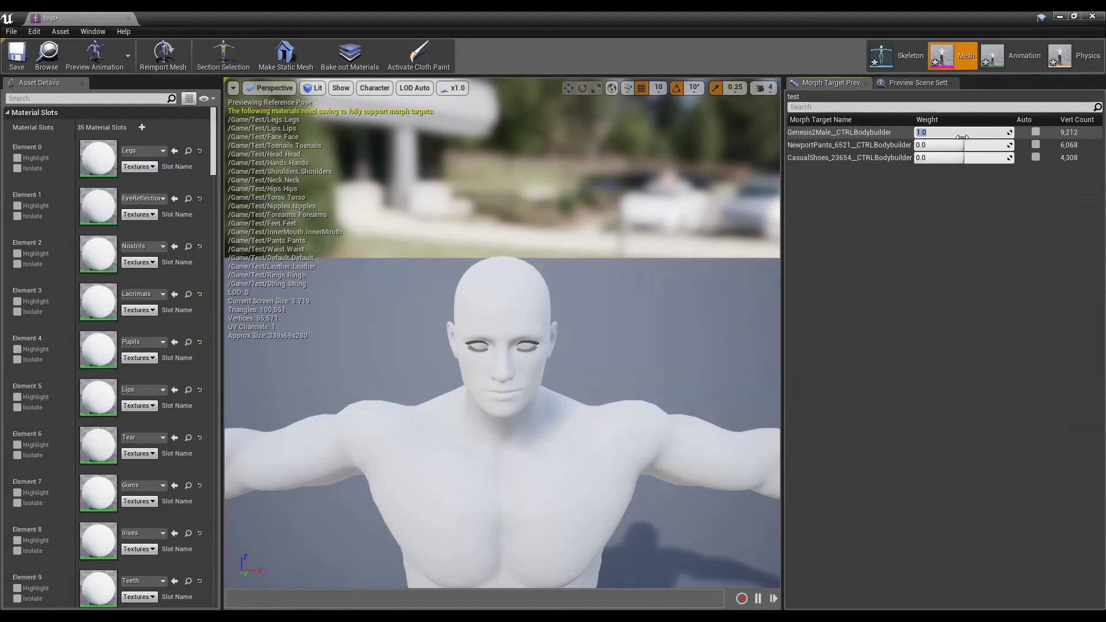
pyautogui.write('0')
pyautogui.press('Return')
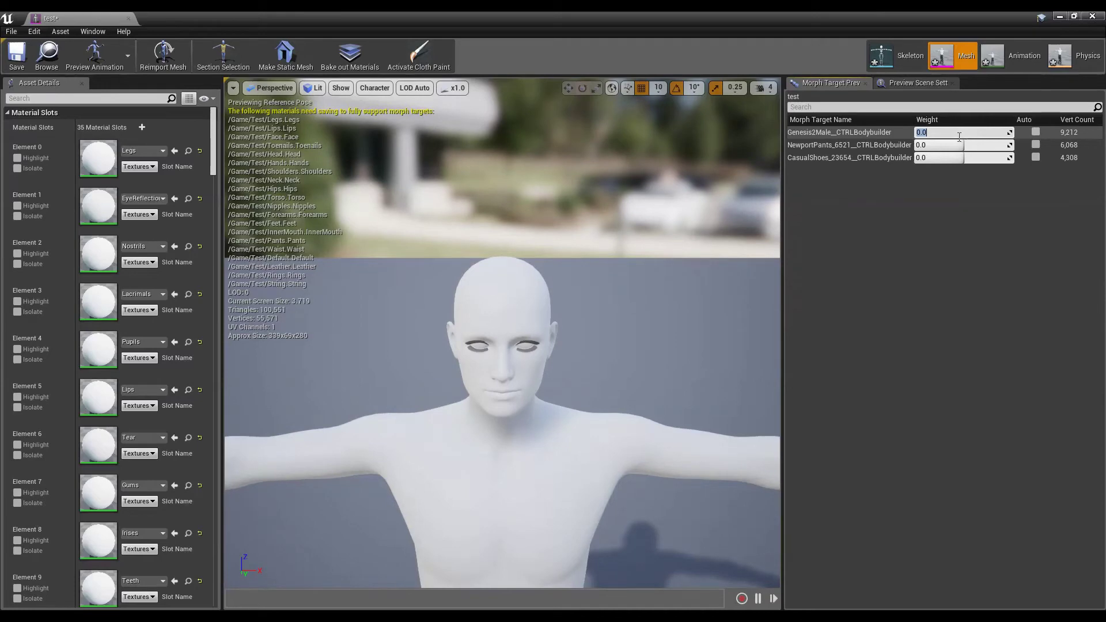
# Step: Return to the main level editor and open the Level Blueprint of ThirdPersonExampleMap
pyautogui.click(1061, 17)
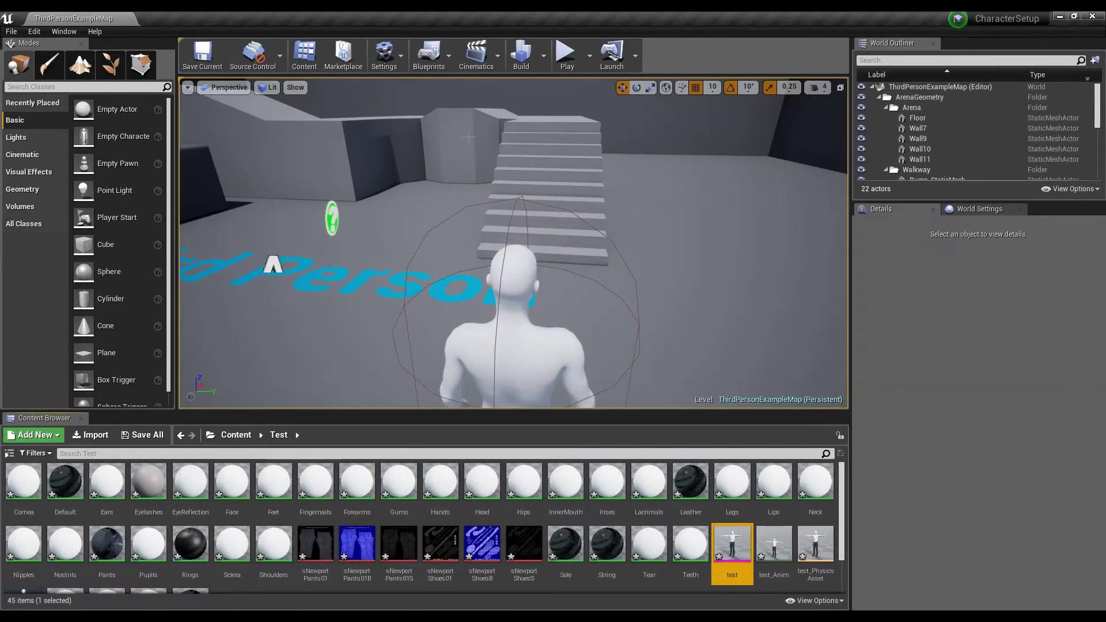
pyautogui.click(448, 55)
pyautogui.click(452, 135)
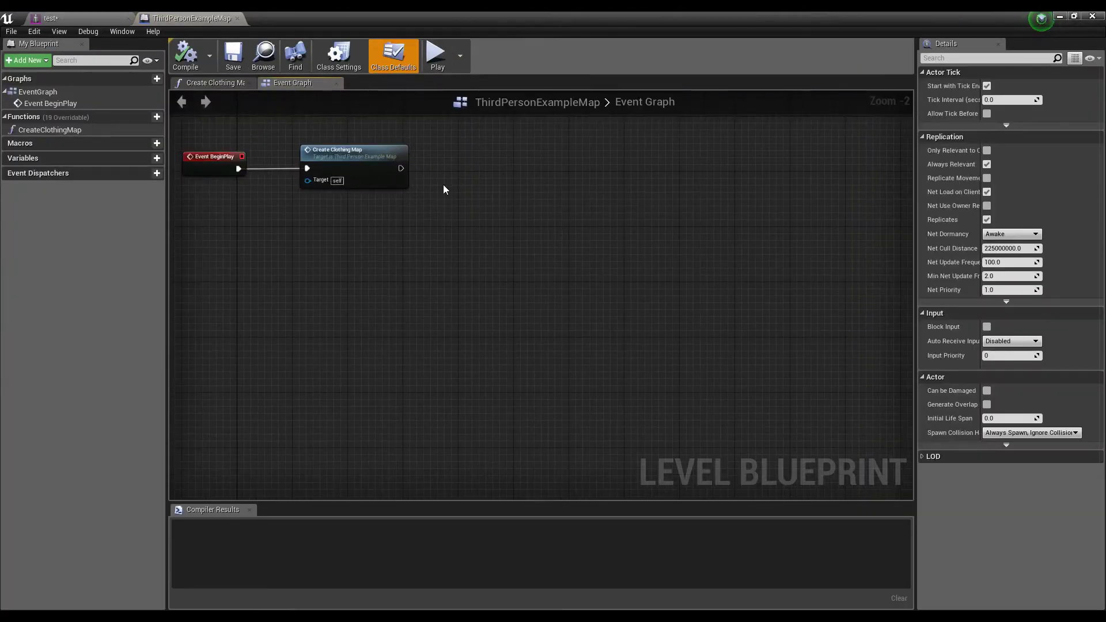
# Step: Add a skeletal mesh component node using the test mesh, executed after Create Clothing Map
pyautogui.moveTo(444, 189); pyautogui.dragTo(481, 241, button='right')
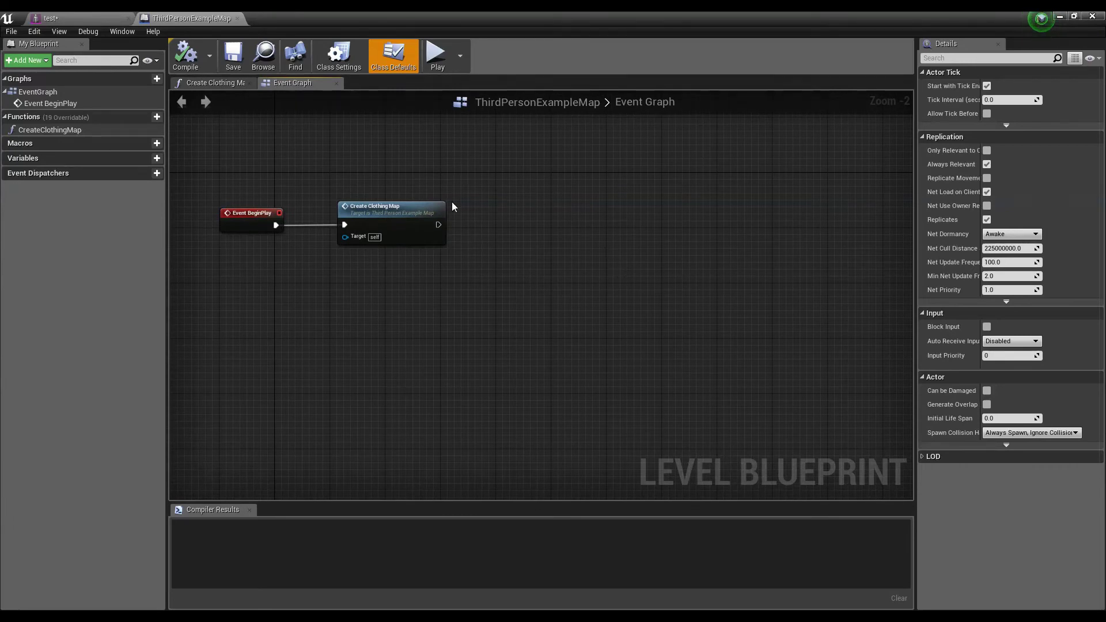
pyautogui.moveTo(443, 226); pyautogui.dragTo(545, 220)
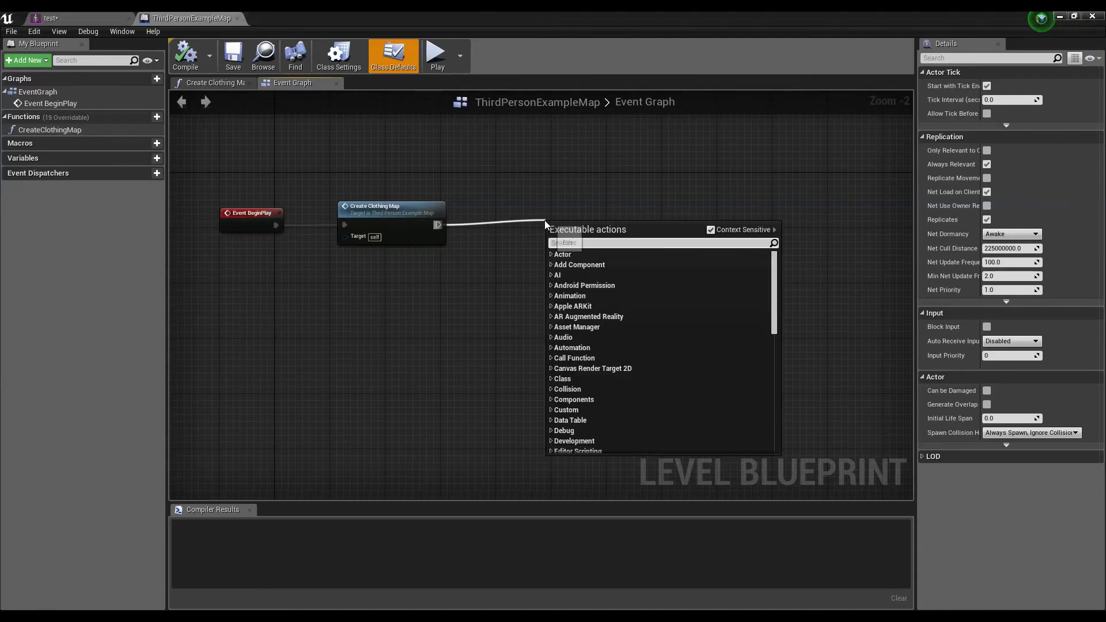
pyautogui.write('add ske')
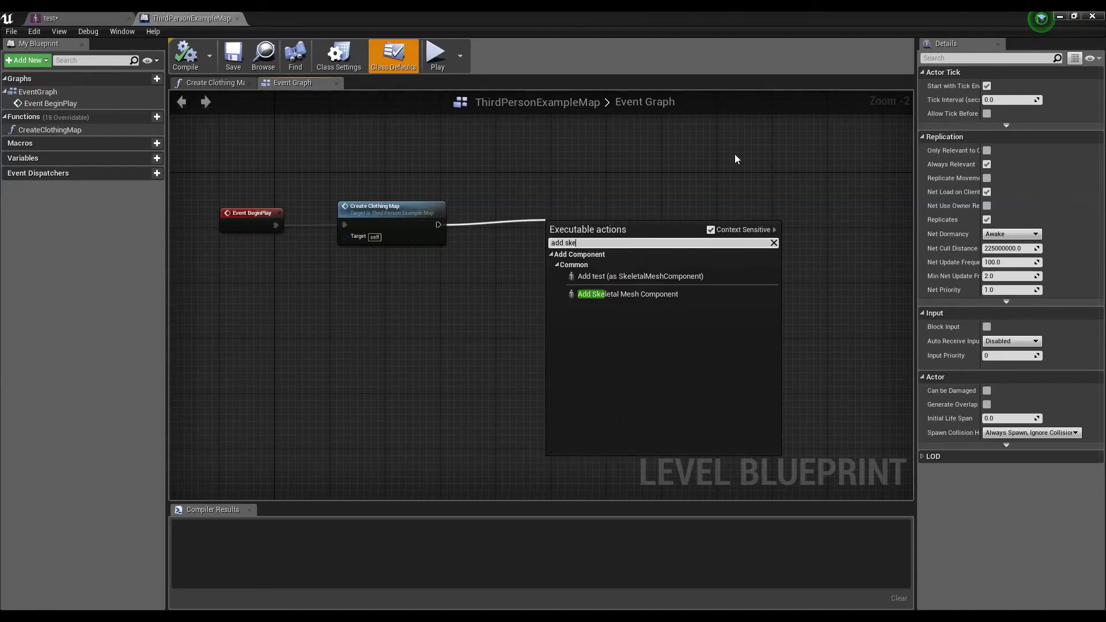
pyautogui.click(609, 277)
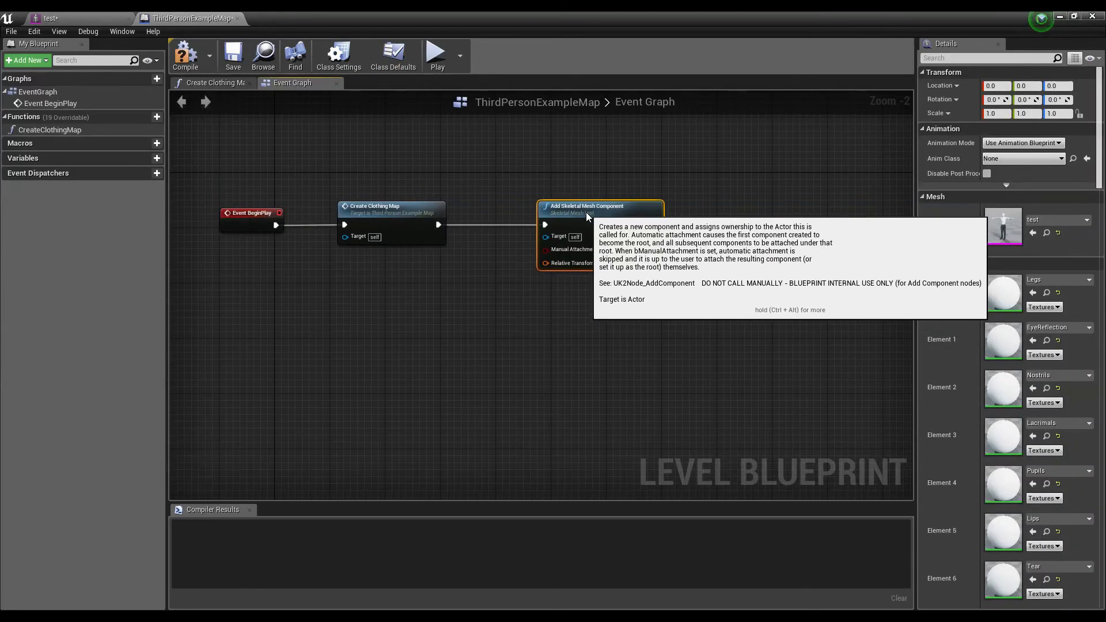
# Step: Feed the component's Relative Transform from a Make Transform node with Location X -800 and Z 130
pyautogui.moveTo(539, 265); pyautogui.dragTo(447, 318)
pyautogui.click(493, 463)
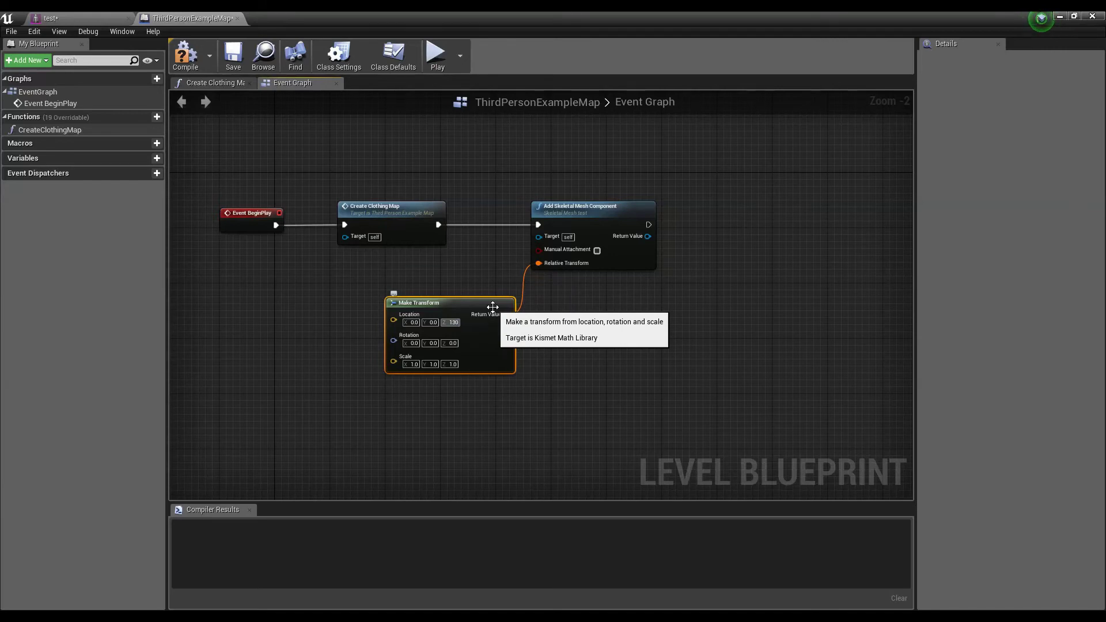
pyautogui.moveTo(493, 306); pyautogui.dragTo(486, 300)
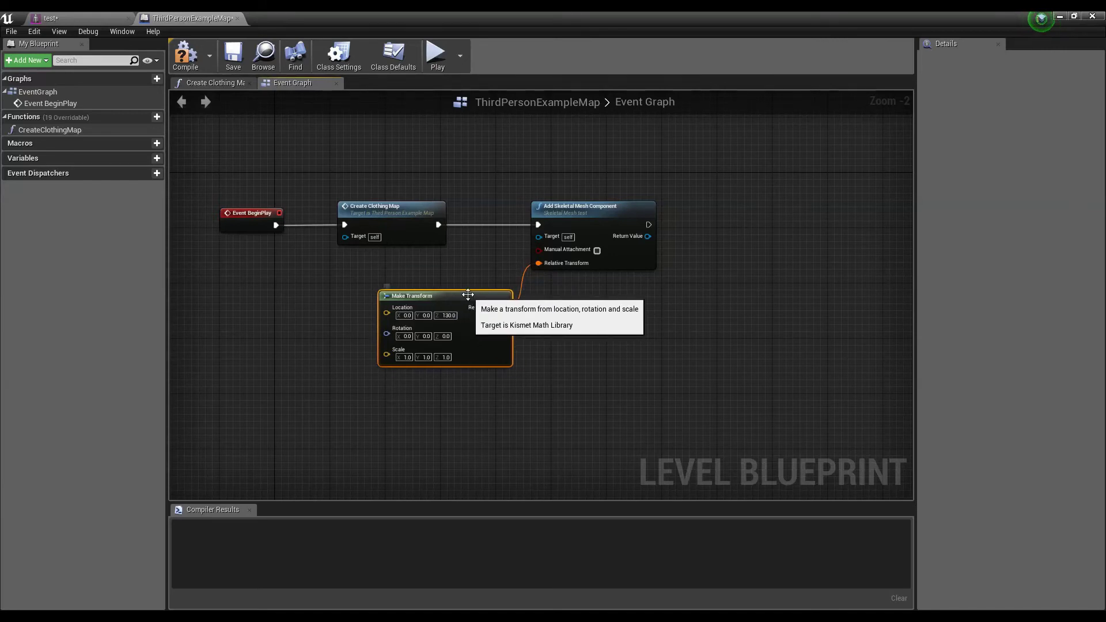
pyautogui.click(406, 316)
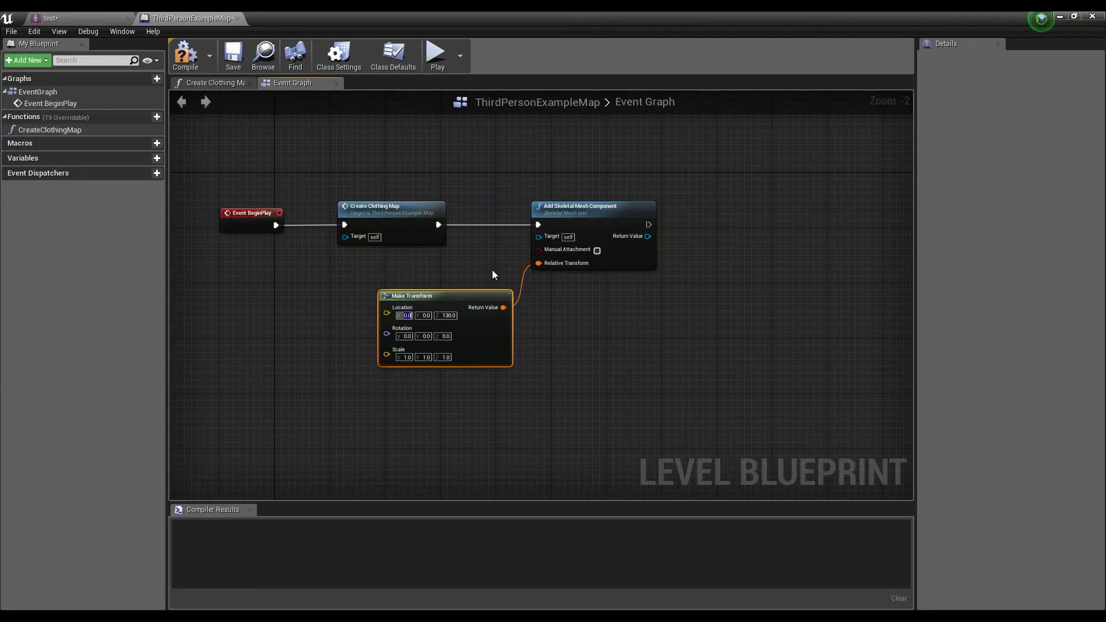
pyautogui.write('-800')
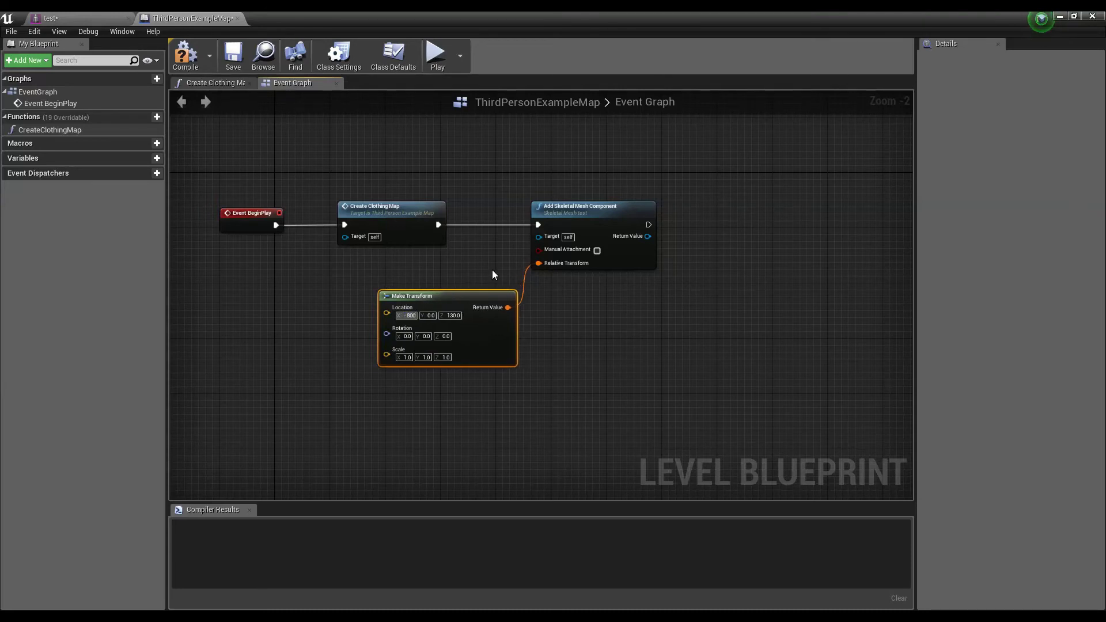
pyautogui.click(555, 321)
# Step: Add a Set Morph Target node targeting the new skeletal mesh component and align it beside the Add Skeletal Mesh Component node
pyautogui.moveTo(672, 222); pyautogui.dragTo(552, 252, button='right')
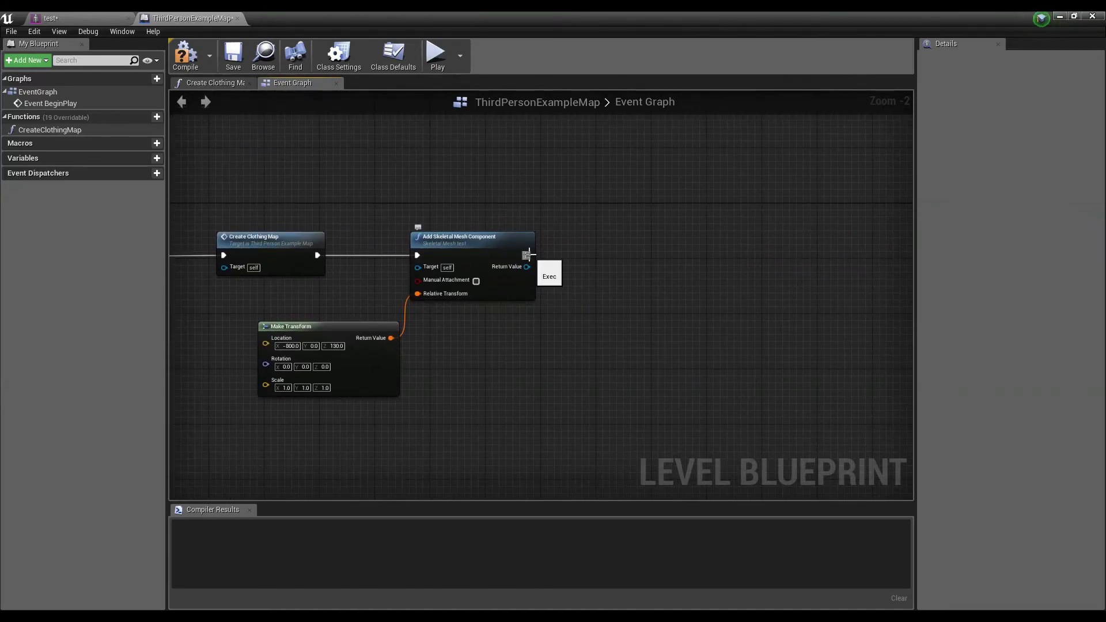
pyautogui.moveTo(526, 267); pyautogui.dragTo(641, 333)
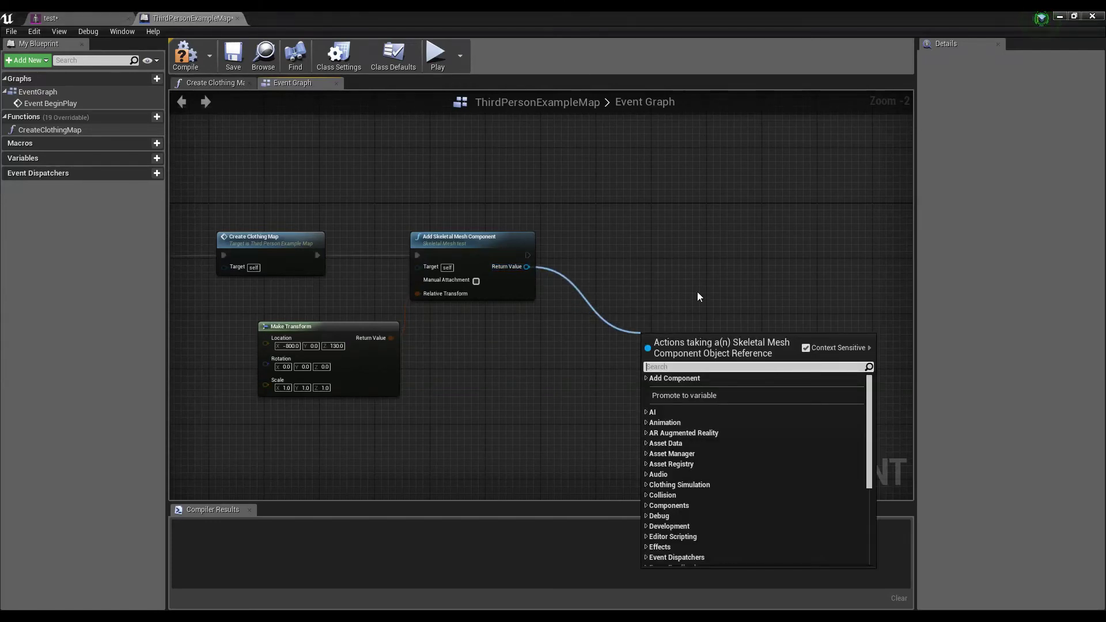
pyautogui.write('set mor')
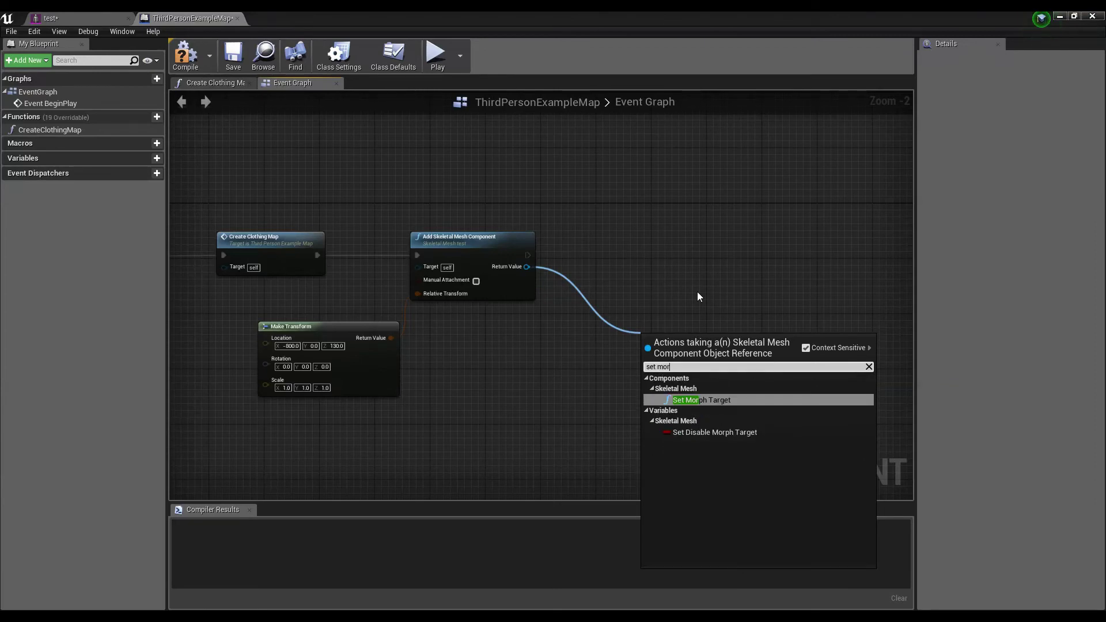
pyautogui.press('Return')
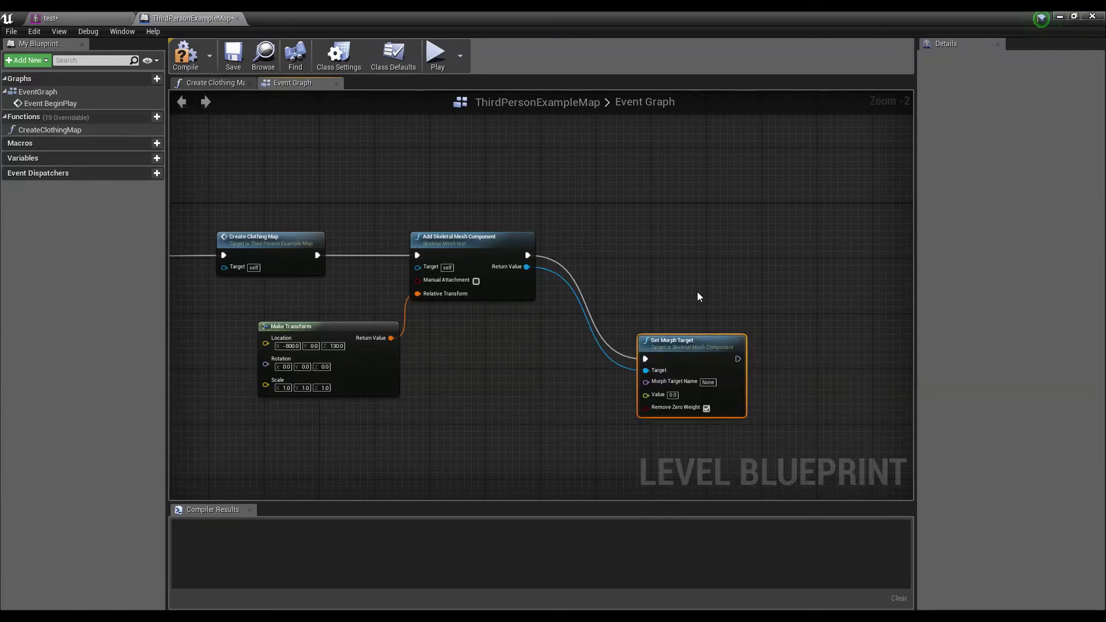
pyautogui.moveTo(680, 344); pyautogui.dragTo(647, 242)
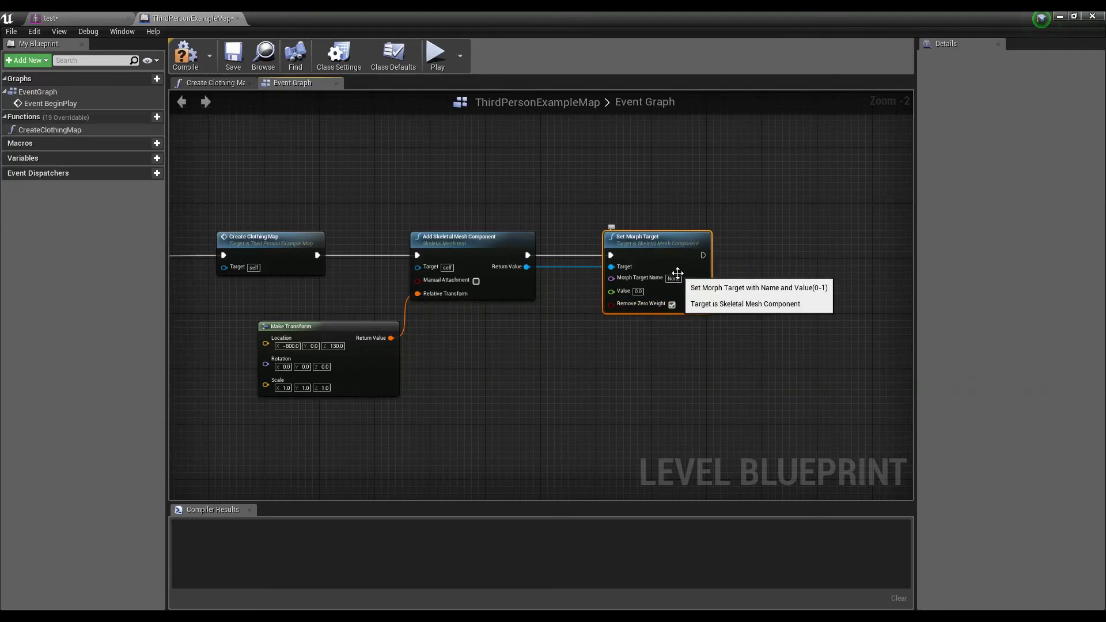
# Step: Set the Set Morph Target node's morph name to Genesis2Male__CTRLBodybuilder, copied from the test mesh, and its value to 1.0
pyautogui.scroll(2, 677, 273)
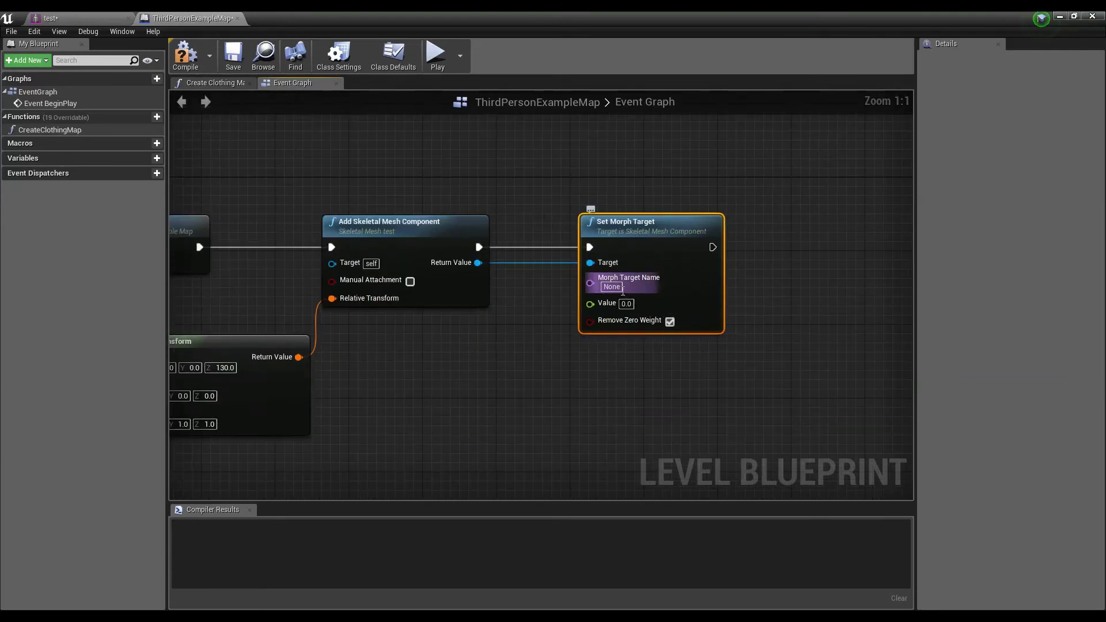
pyautogui.click(112, 21)
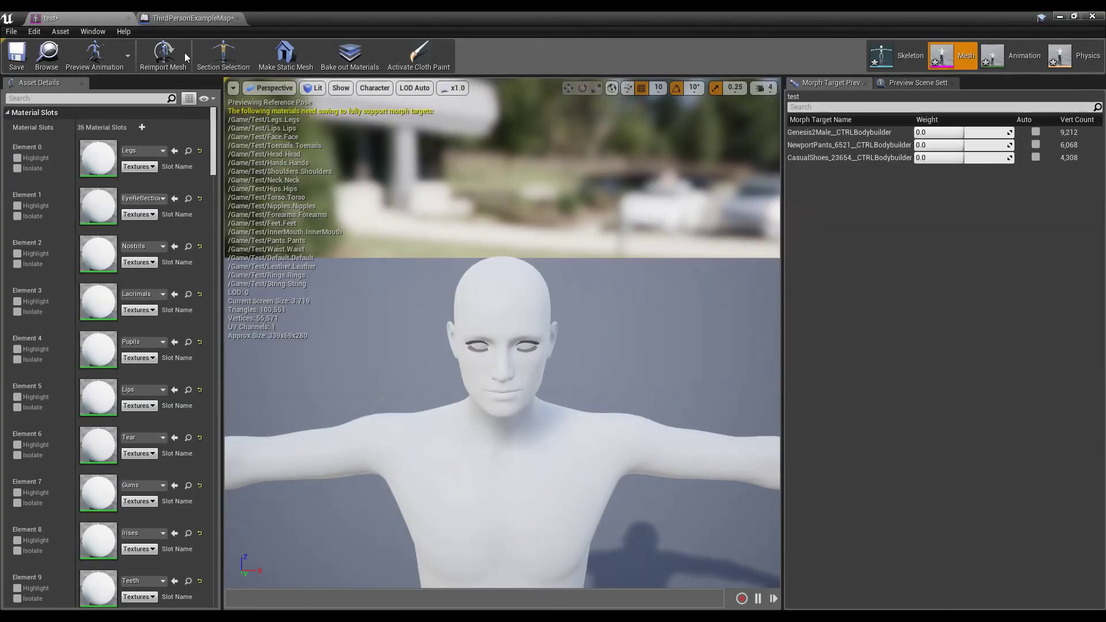
pyautogui.click(845, 133)
pyautogui.rightClick(844, 133)
pyautogui.click(867, 161)
pyautogui.click(197, 18)
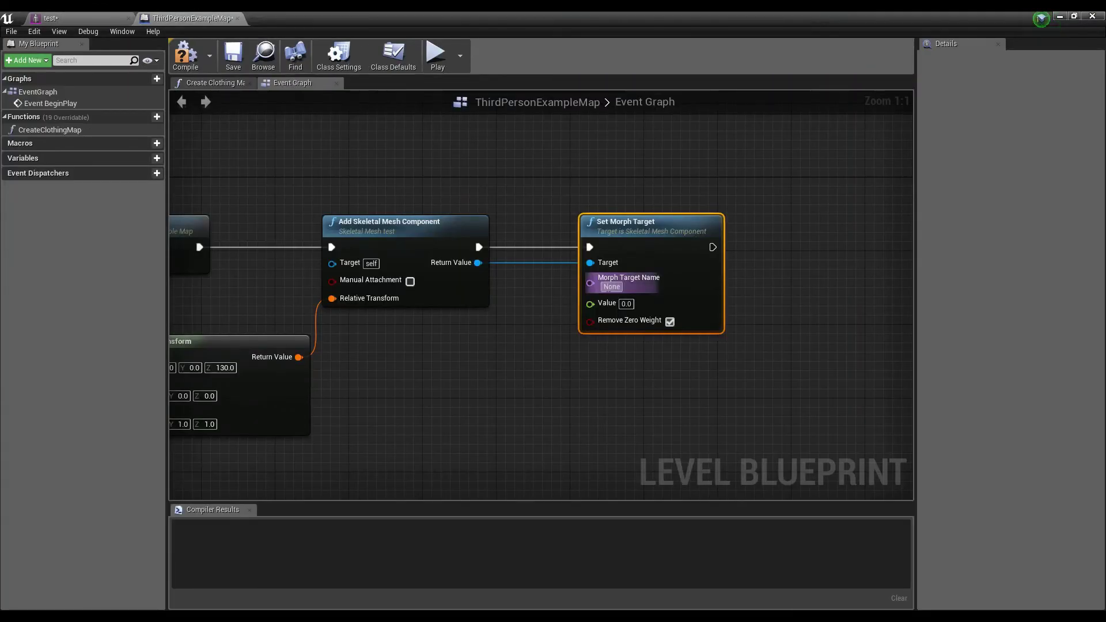
pyautogui.write('Genesis2Male__CTRLBodybuilder')
pyautogui.click(628, 304)
pyautogui.write('1')
pyautogui.press('Return')
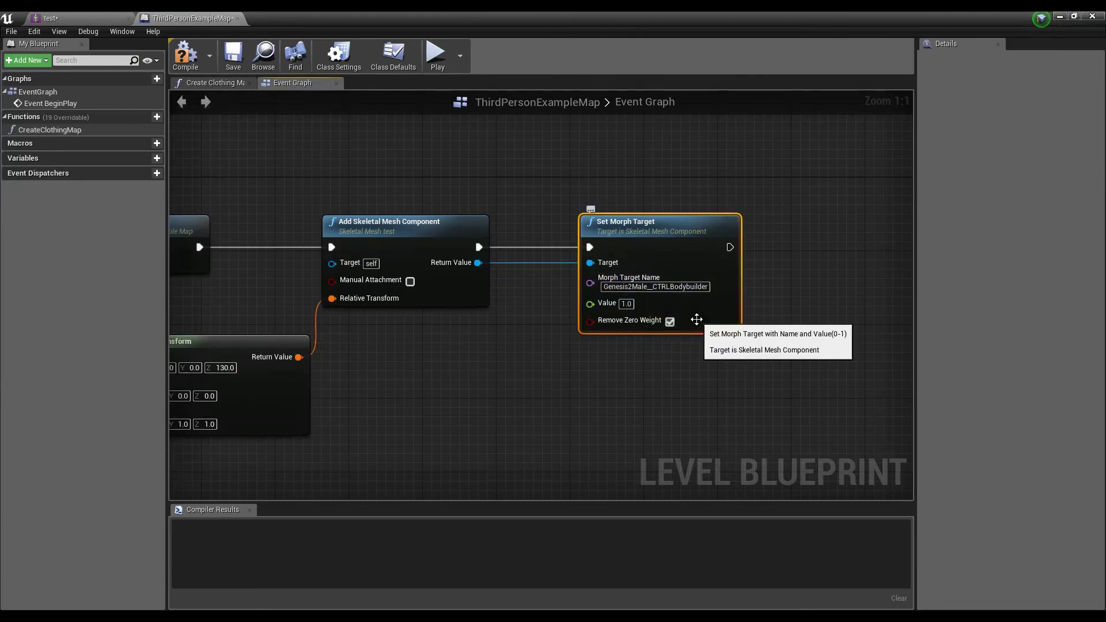
# Step: Duplicate the Set Morph Target node twice and stack the two copies below the original
pyautogui.scroll(-1, 698, 368)
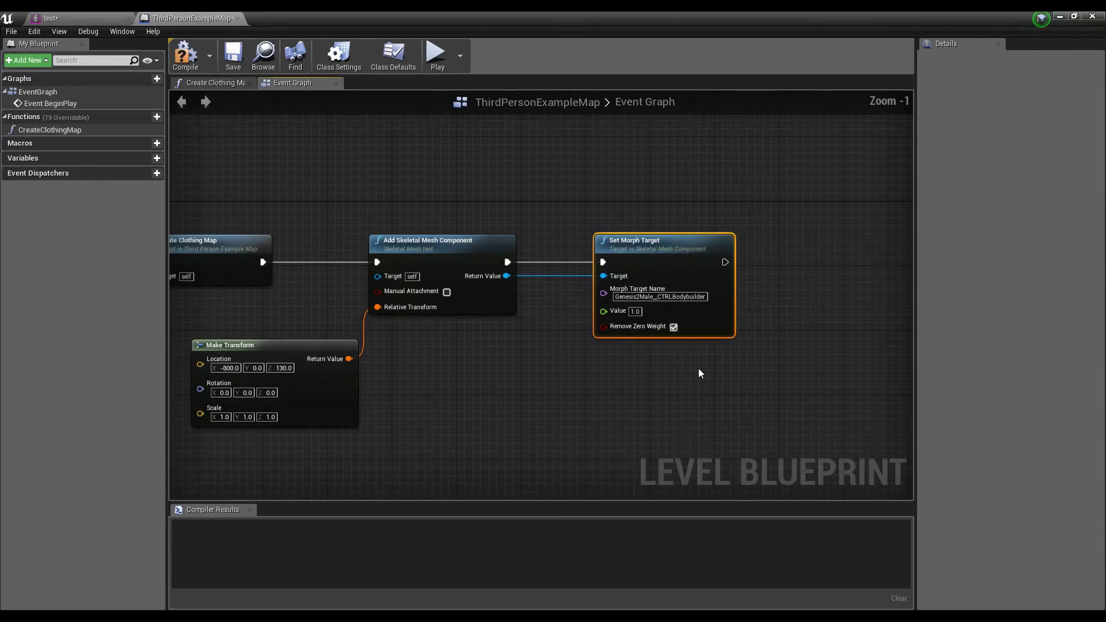
pyautogui.moveTo(724, 382); pyautogui.dragTo(684, 279, button='right')
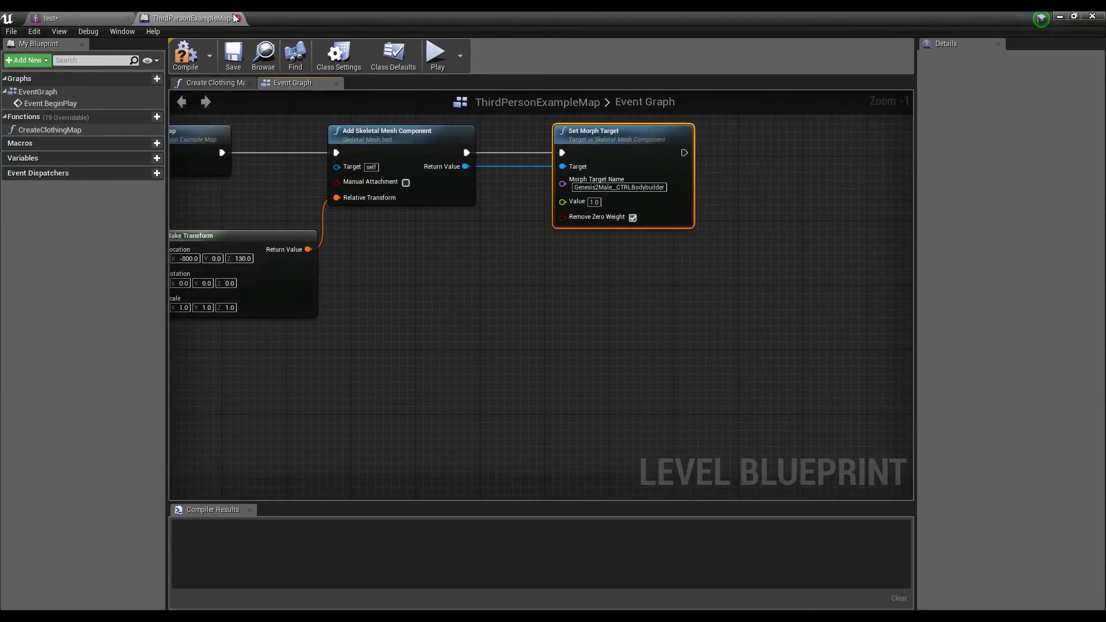
pyautogui.click(80, 18)
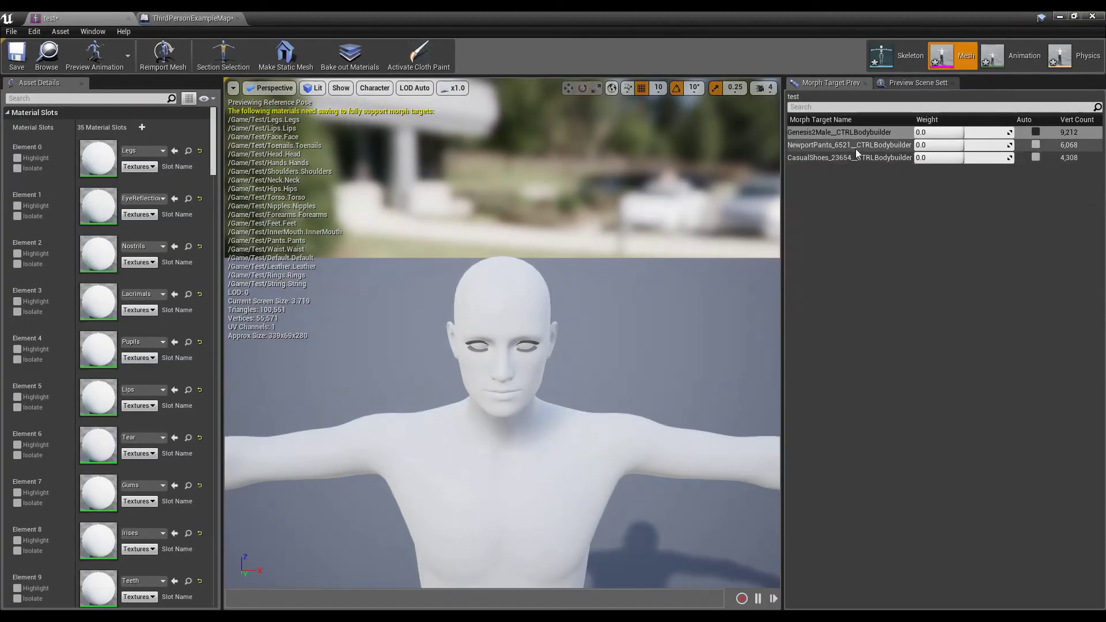
pyautogui.click(183, 15)
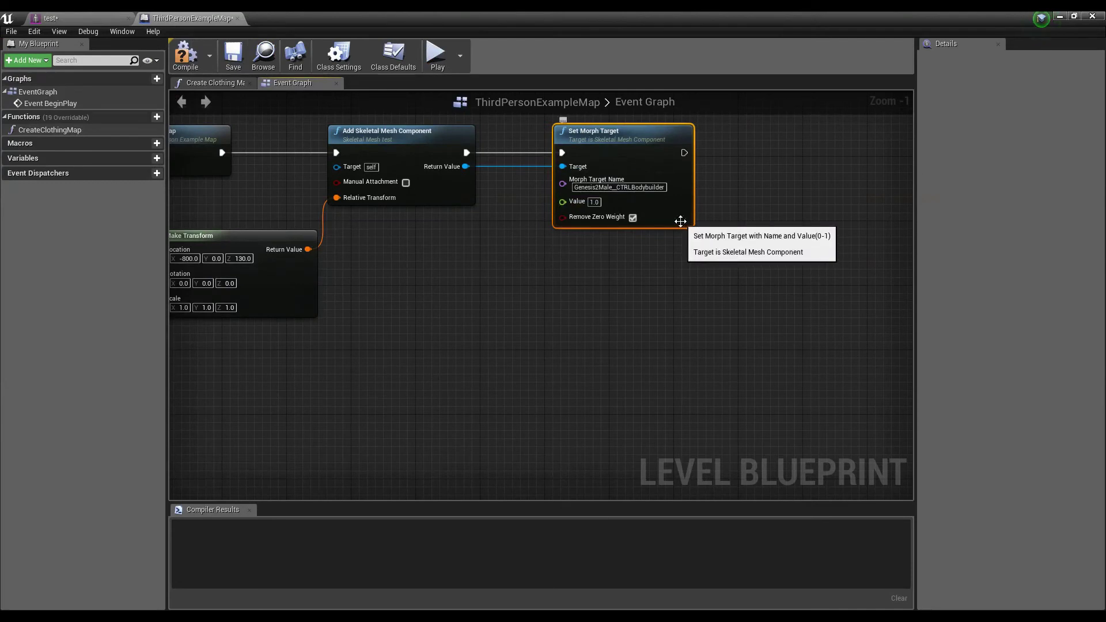
pyautogui.hotkey('ctrl', 'c')
pyautogui.hotkey('ctrl', 'v')
pyautogui.moveTo(741, 313); pyautogui.dragTo(637, 273)
pyautogui.moveTo(667, 384); pyautogui.dragTo(644, 306, button='right')
pyautogui.click(708, 315)
pyautogui.click(660, 264)
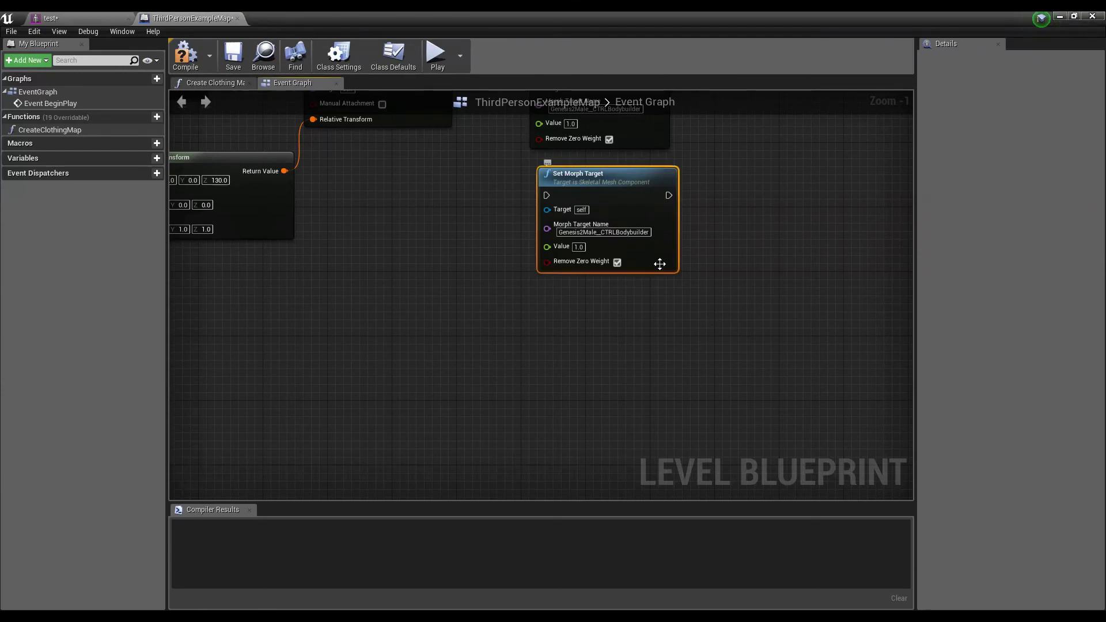
pyautogui.hotkey('ctrl', 'v')
pyautogui.moveTo(765, 321); pyautogui.dragTo(597, 299)
pyautogui.click(603, 232)
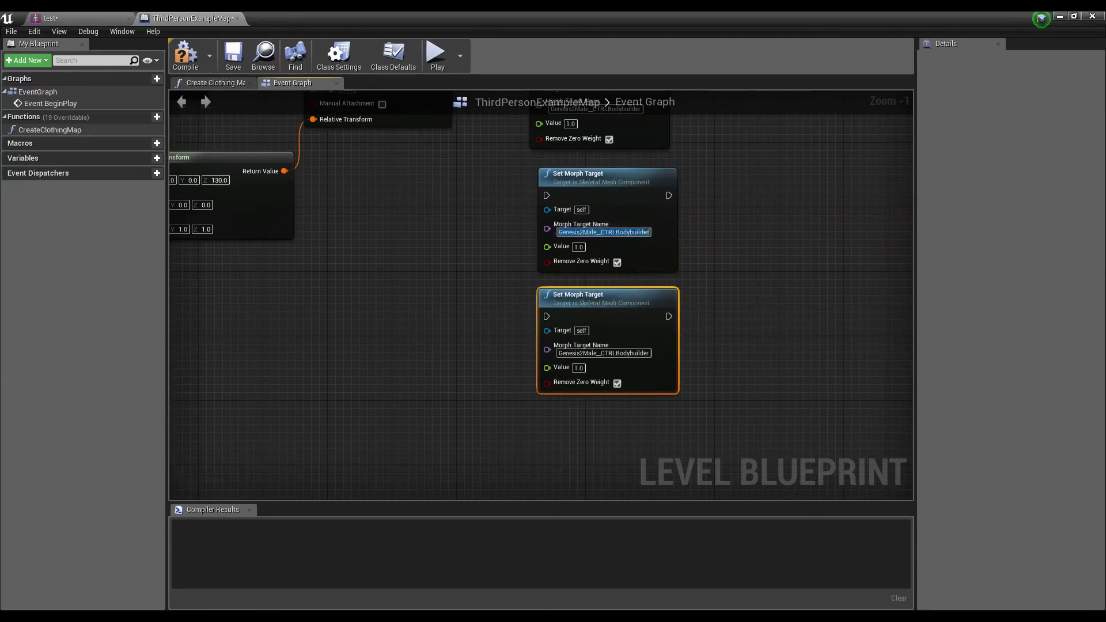
# Step: Chain the execution of the three Set Morph Target nodes from the original through the second to the third
pyautogui.moveTo(645, 106); pyautogui.dragTo(634, 177, button='right')
pyautogui.moveTo(650, 145); pyautogui.dragTo(534, 272)
pyautogui.click(533, 265)
pyautogui.moveTo(650, 145); pyautogui.dragTo(536, 266)
pyautogui.moveTo(658, 266); pyautogui.dragTo(539, 386)
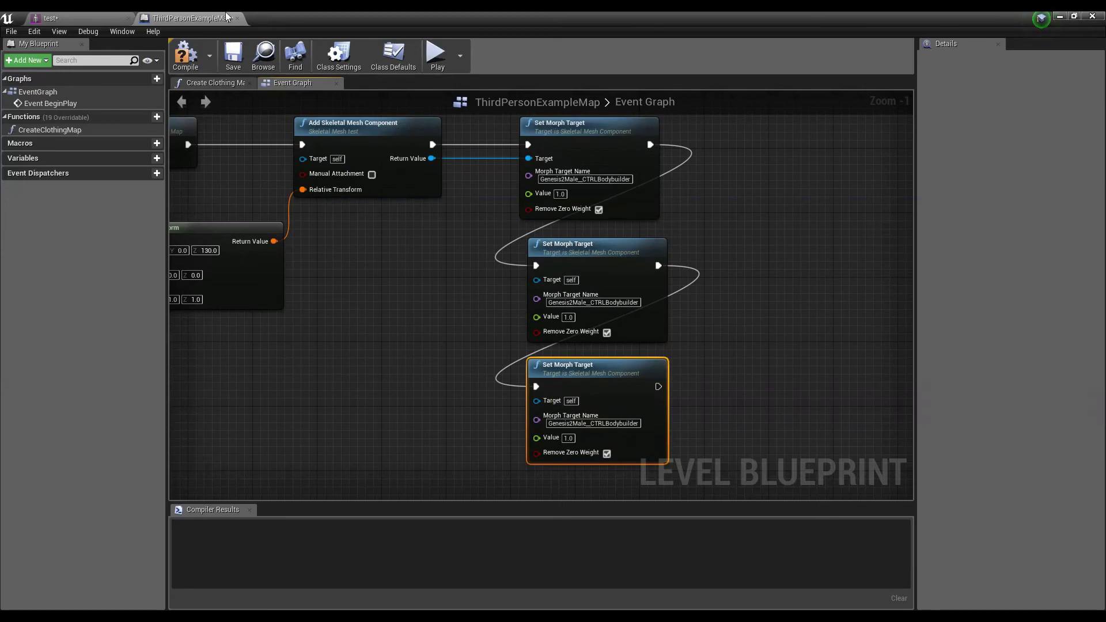
# Step: Set the second Set Morph Target node's morph name to NewportPants_6521__CTRLBodybuilder, copied from the test mesh's morph list
pyautogui.click(69, 17)
pyautogui.click(838, 145)
pyautogui.rightClick(838, 145)
pyautogui.click(864, 174)
pyautogui.click(190, 18)
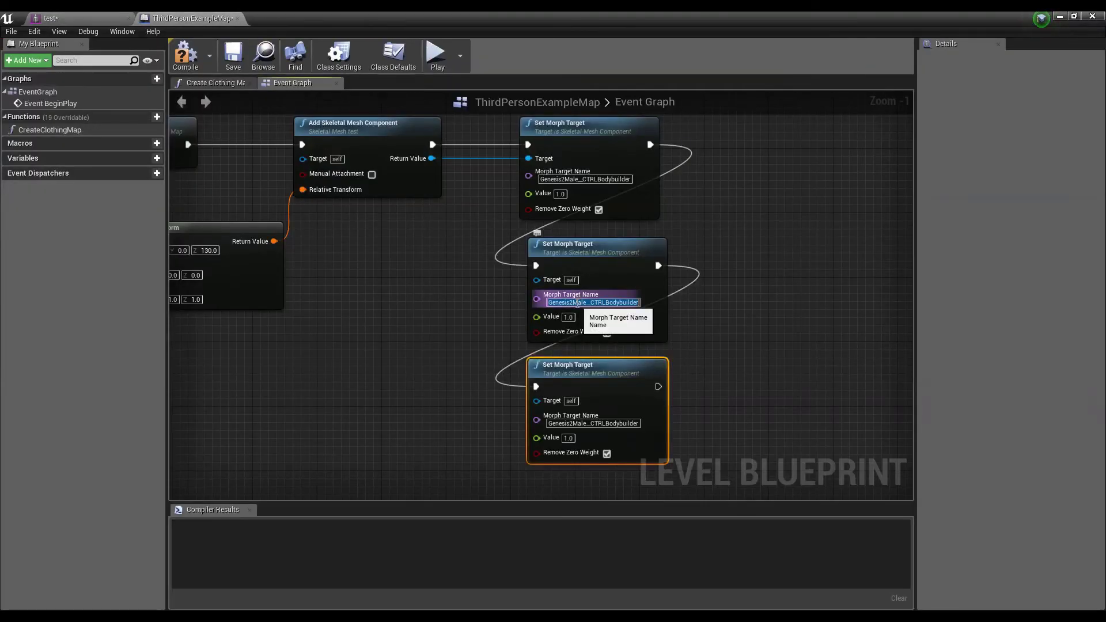
pyautogui.hotkey('ctrl', 'v')
# Step: Set the third Set Morph Target node's morph name to CasualShoes_23654__CTRLBodybuilder, copied from the test mesh's morph list
pyautogui.click(103, 15)
pyautogui.click(837, 158)
pyautogui.rightClick(838, 158)
pyautogui.click(861, 192)
pyautogui.rightClick(852, 162)
pyautogui.click(871, 185)
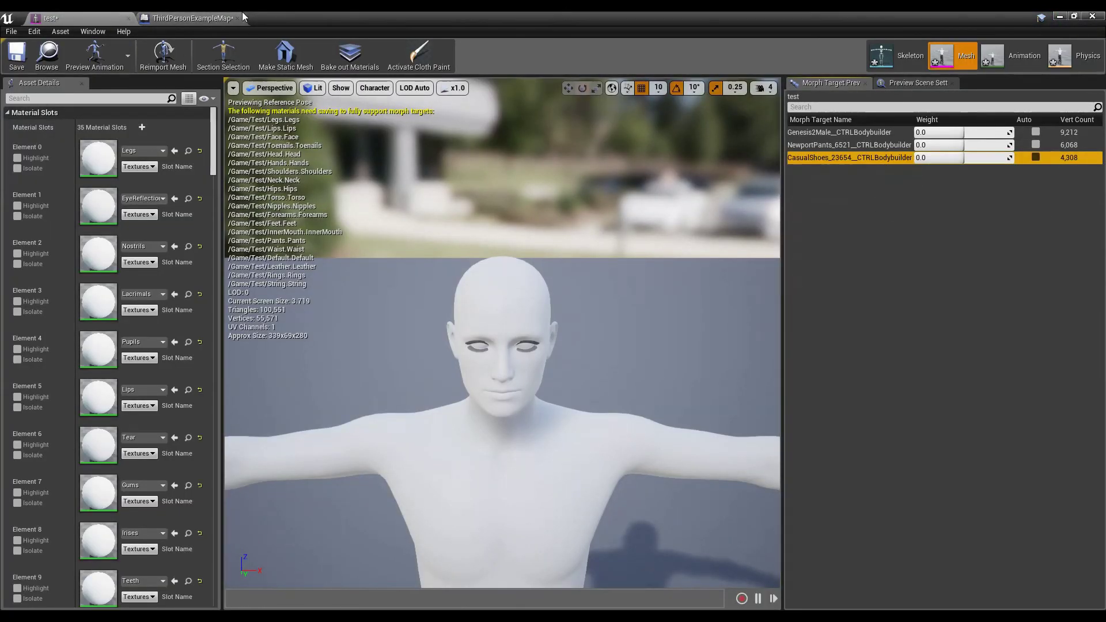
pyautogui.click(242, 17)
pyautogui.click(565, 424)
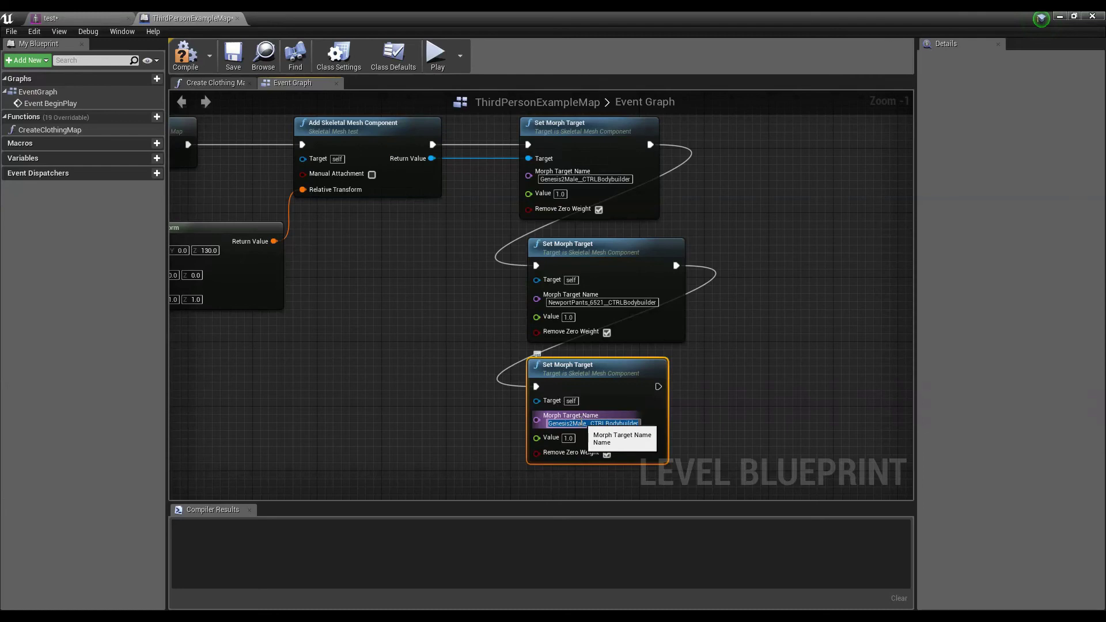
pyautogui.hotkey('ctrl', 'v')
pyautogui.click(741, 417)
# Step: Connect the Add Skeletal Mesh Component node's return value to the targets of the second and third Set Morph Target nodes
pyautogui.moveTo(735, 348); pyautogui.dragTo(768, 358, button='right')
pyautogui.moveTo(465, 169); pyautogui.dragTo(575, 420)
pyautogui.scroll(-1, 534, 353)
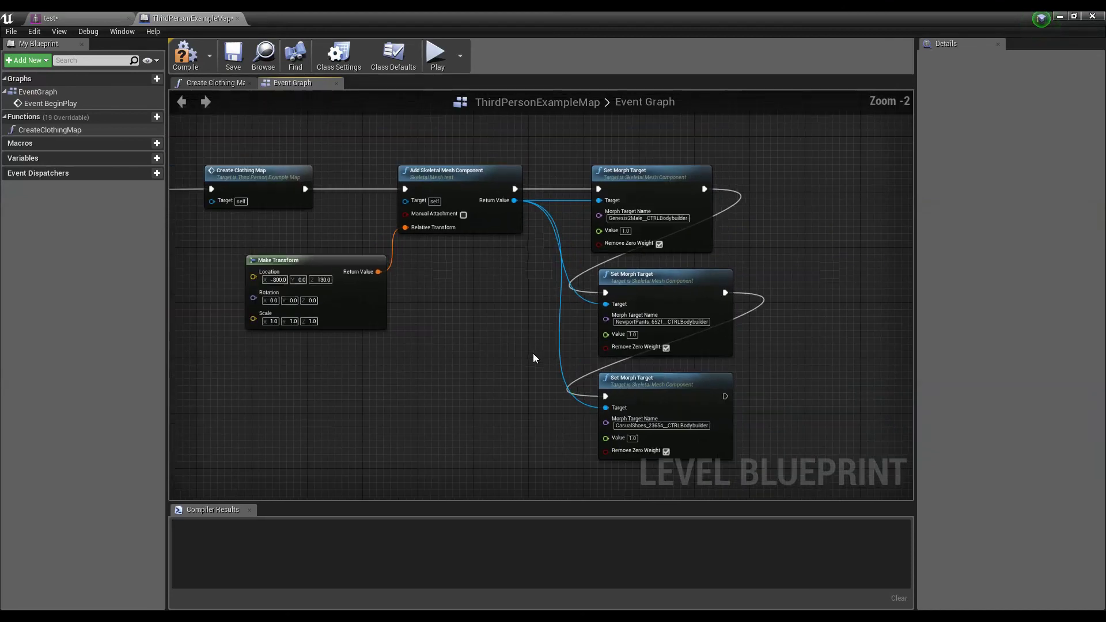
# Step: Compile and save the Level Blueprint
pyautogui.scroll(-1, 527, 351)
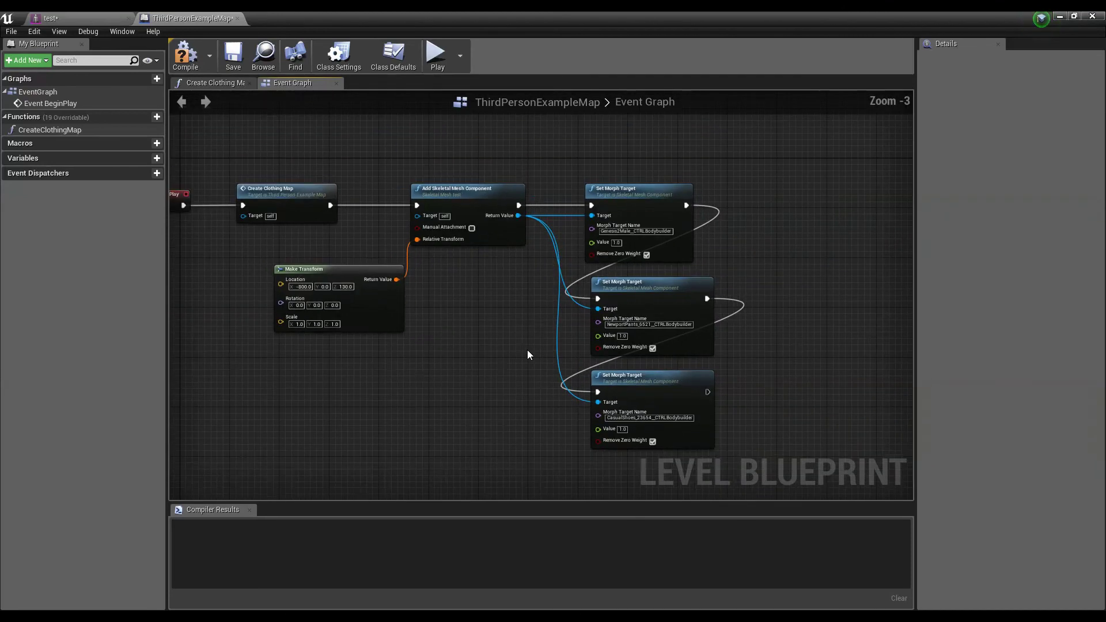
pyautogui.moveTo(498, 337); pyautogui.dragTo(523, 343, button='right')
pyautogui.moveTo(574, 310); pyautogui.dragTo(574, 318, button='right')
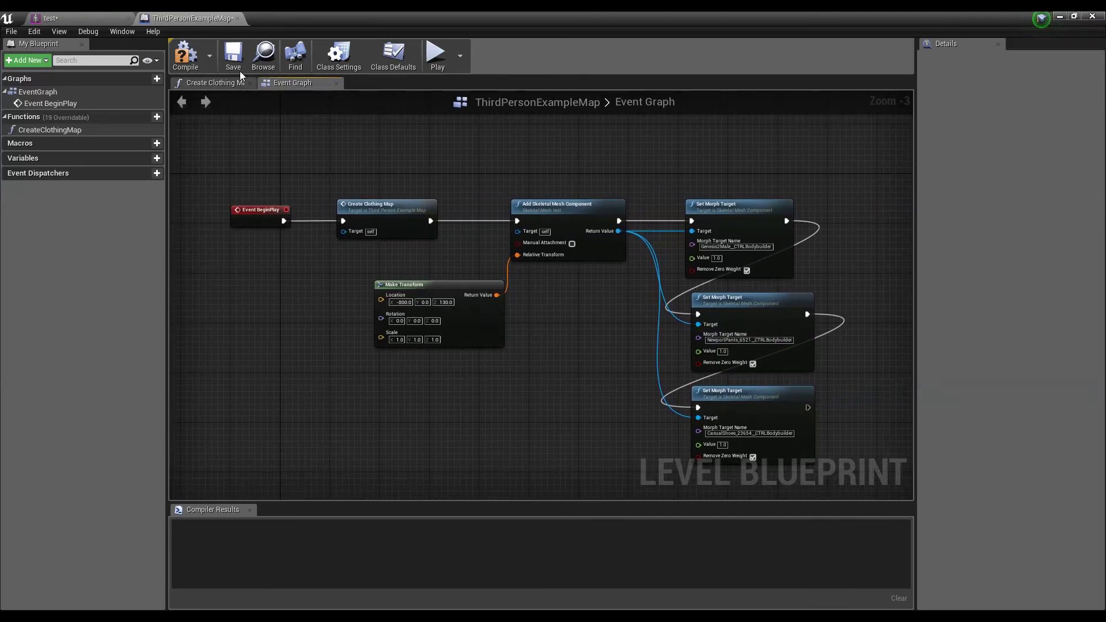
pyautogui.click(185, 51)
pyautogui.click(233, 55)
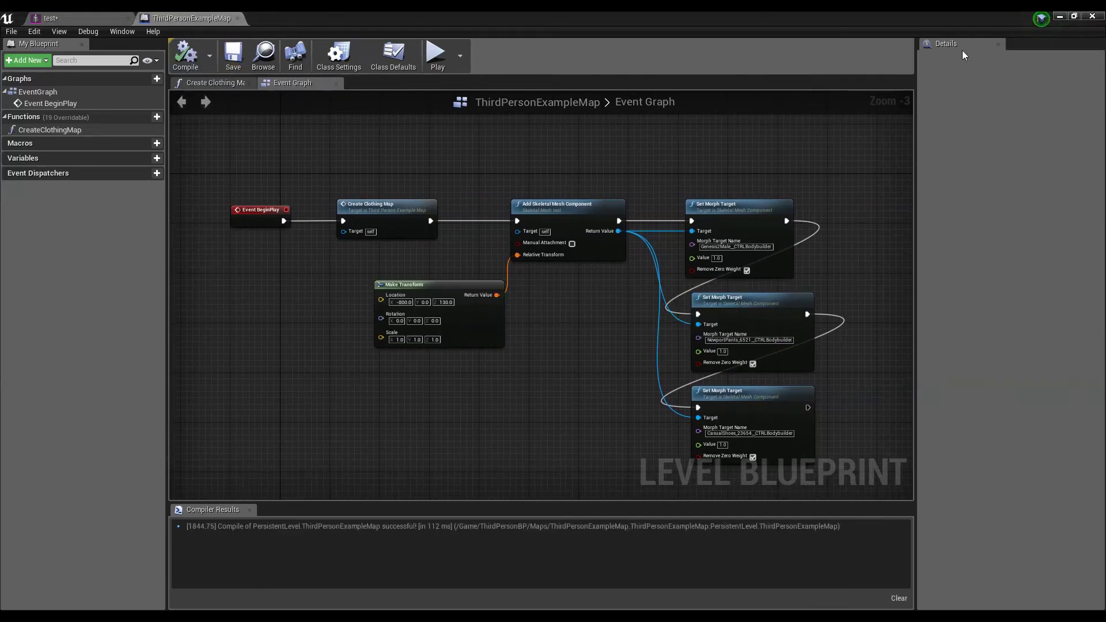
# Step: Play the level from the main editor and walk the character around the spawned mesh to examine its morphed body, pants and shoes
pyautogui.click(1062, 18)
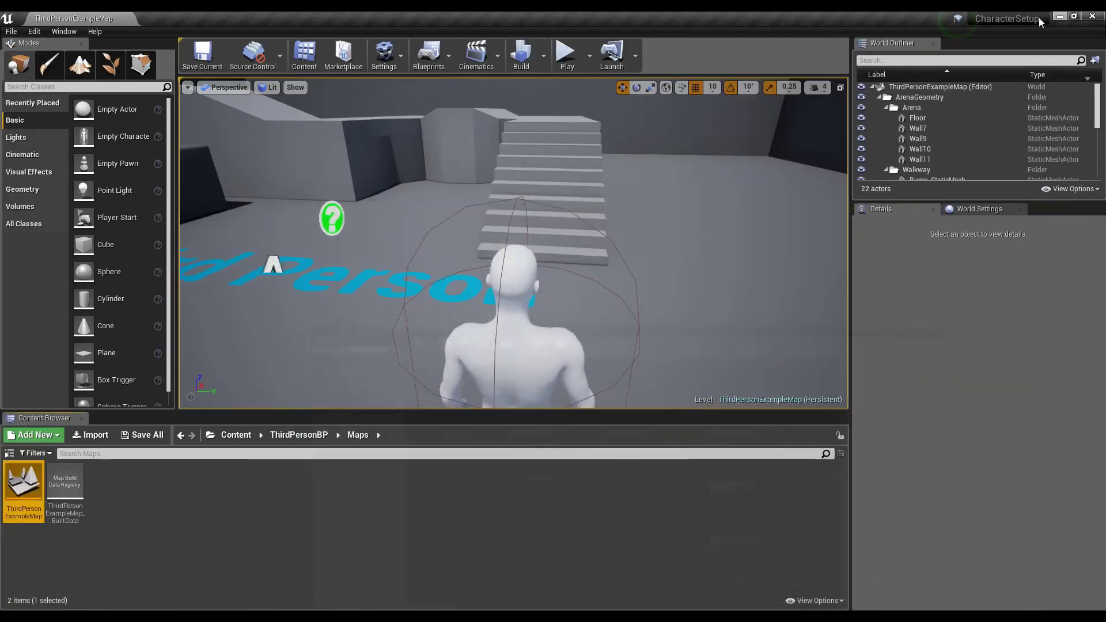
pyautogui.click(571, 56)
pyautogui.click(569, 192)
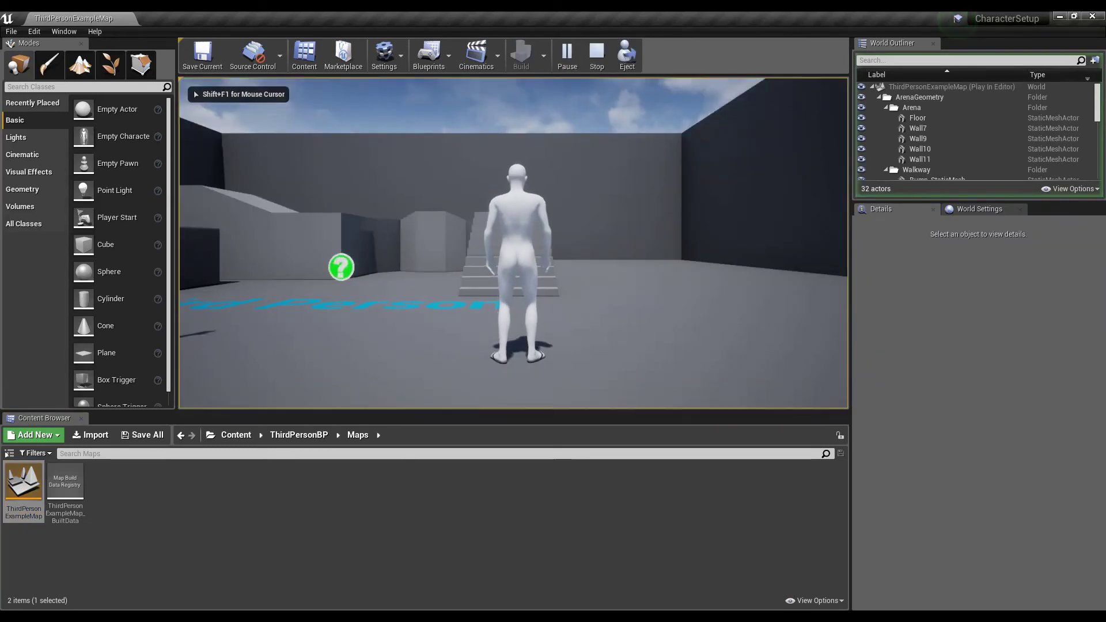
pyautogui.click(499, 224)
pyautogui.click(490, 278)
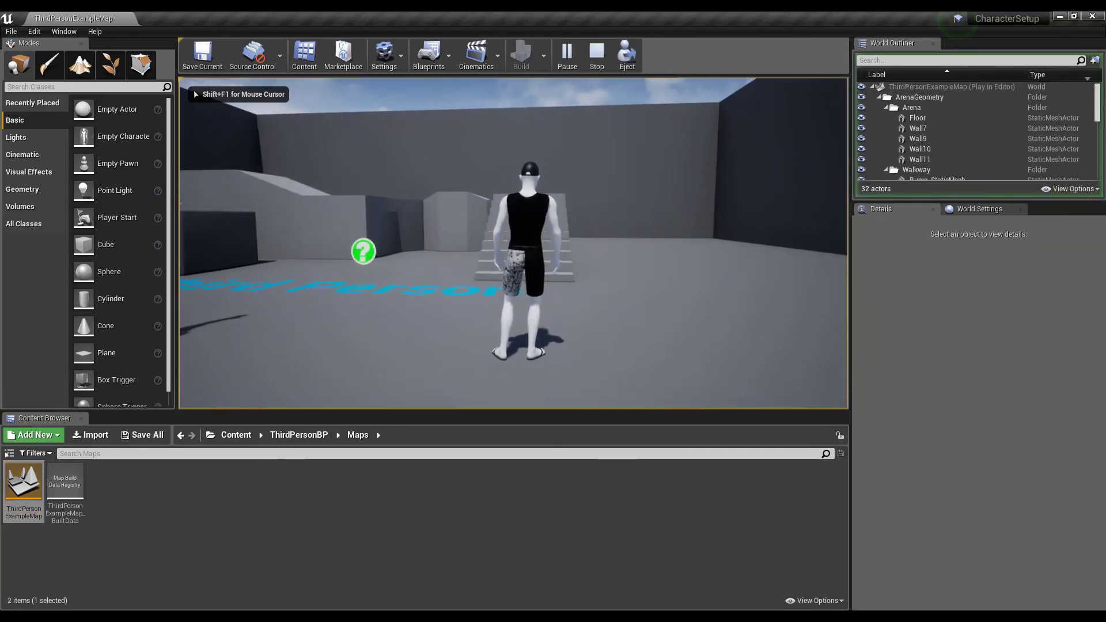
pyautogui.press('w')
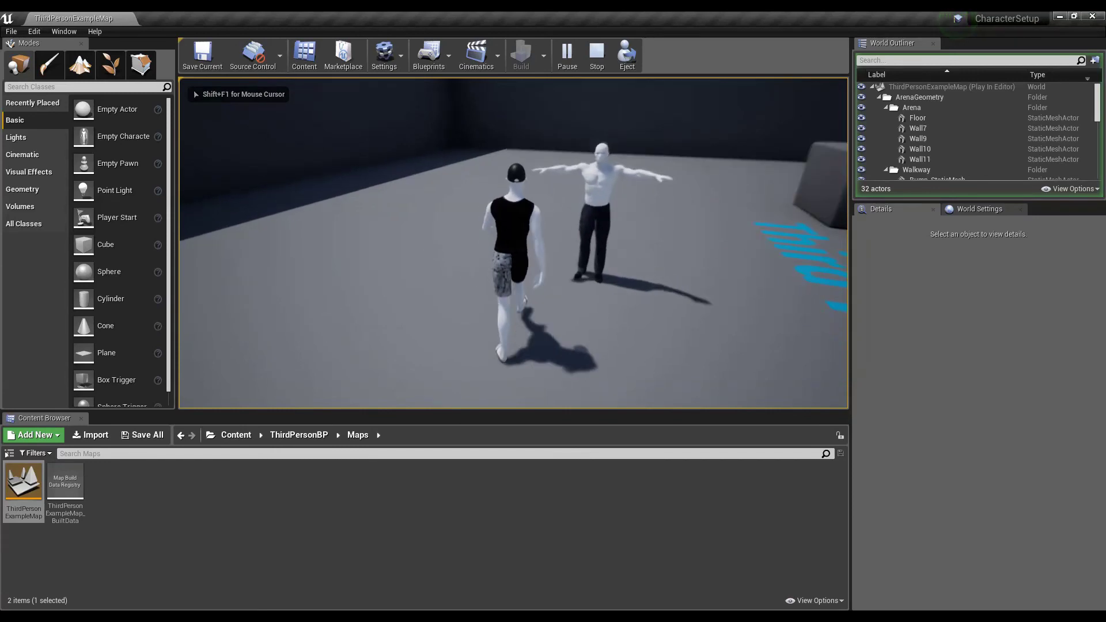
pyautogui.press('w')
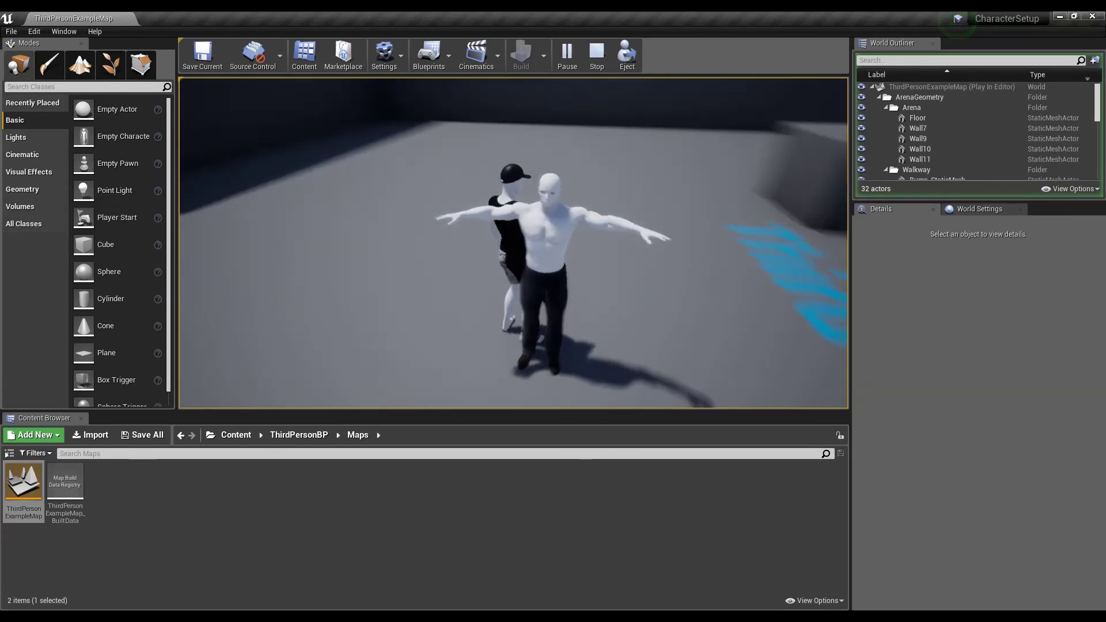
pyautogui.press('d')
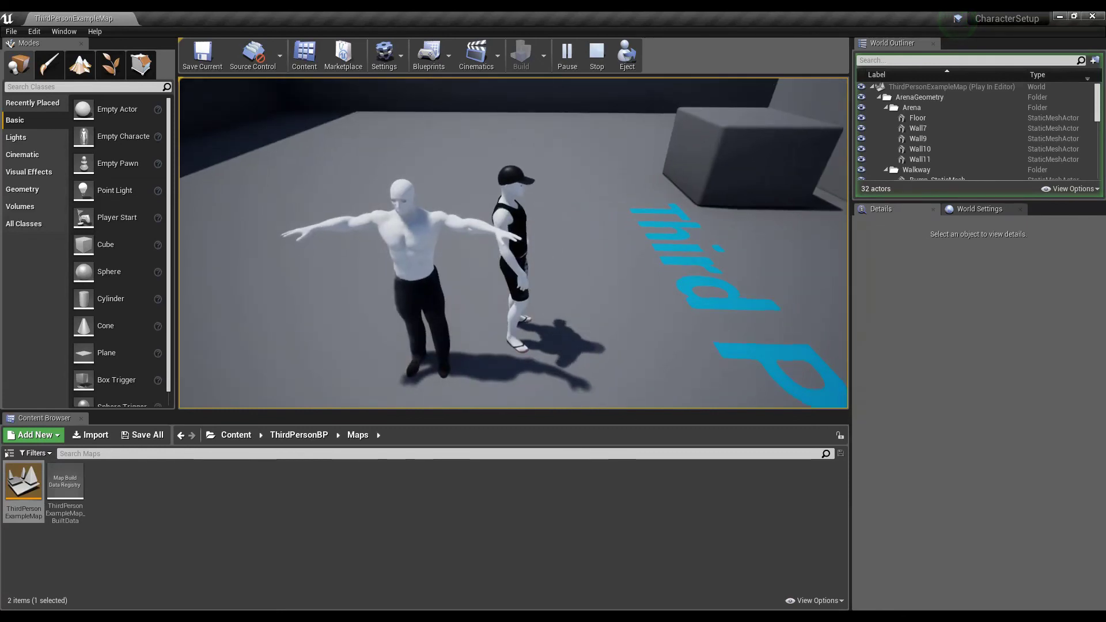
pyautogui.press('s')
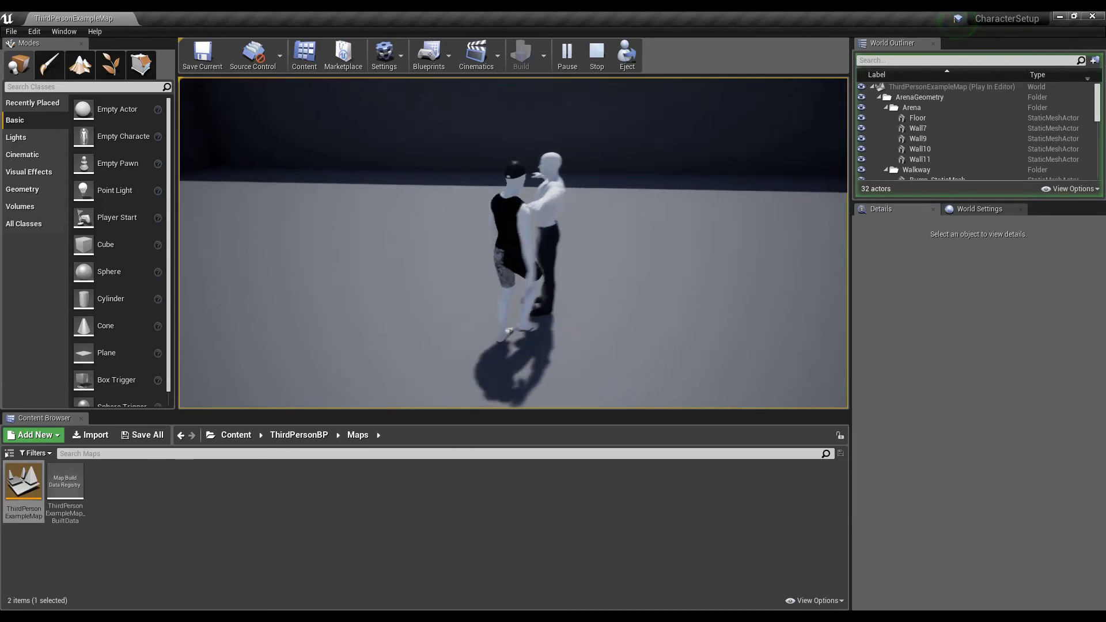
pyautogui.press('w')
pyautogui.press('d')
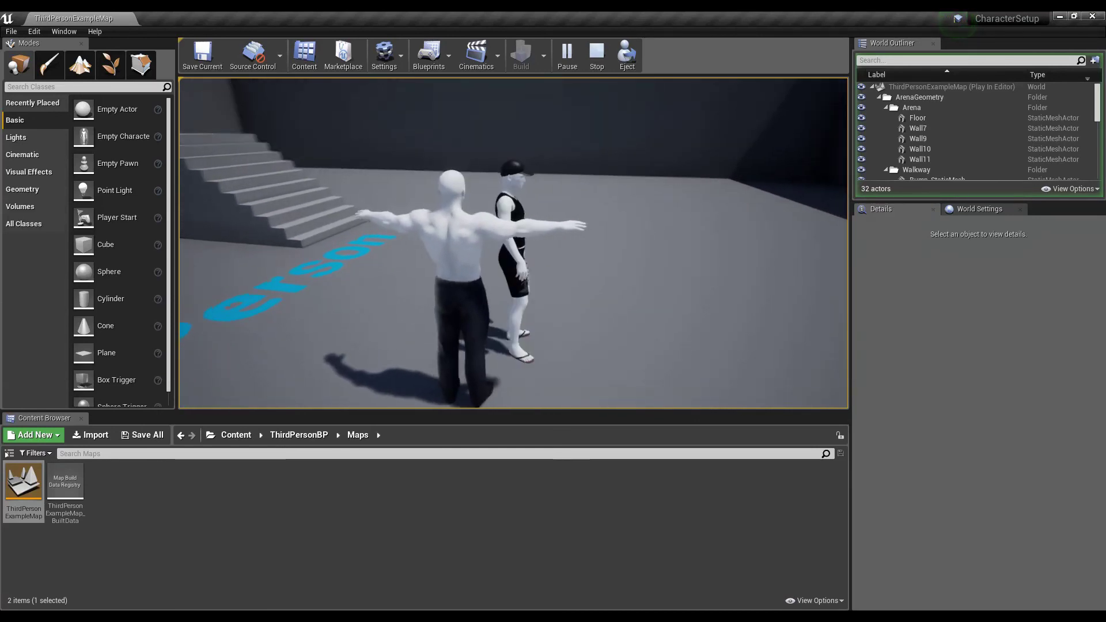
pyautogui.press('s')
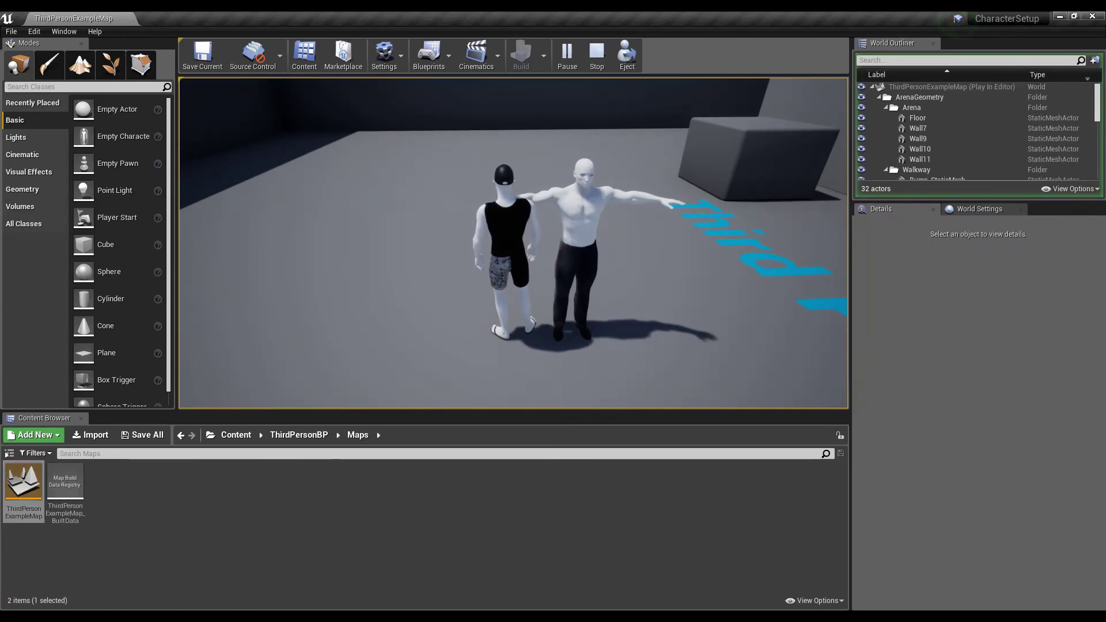
pyautogui.press('s')
pyautogui.press('d')
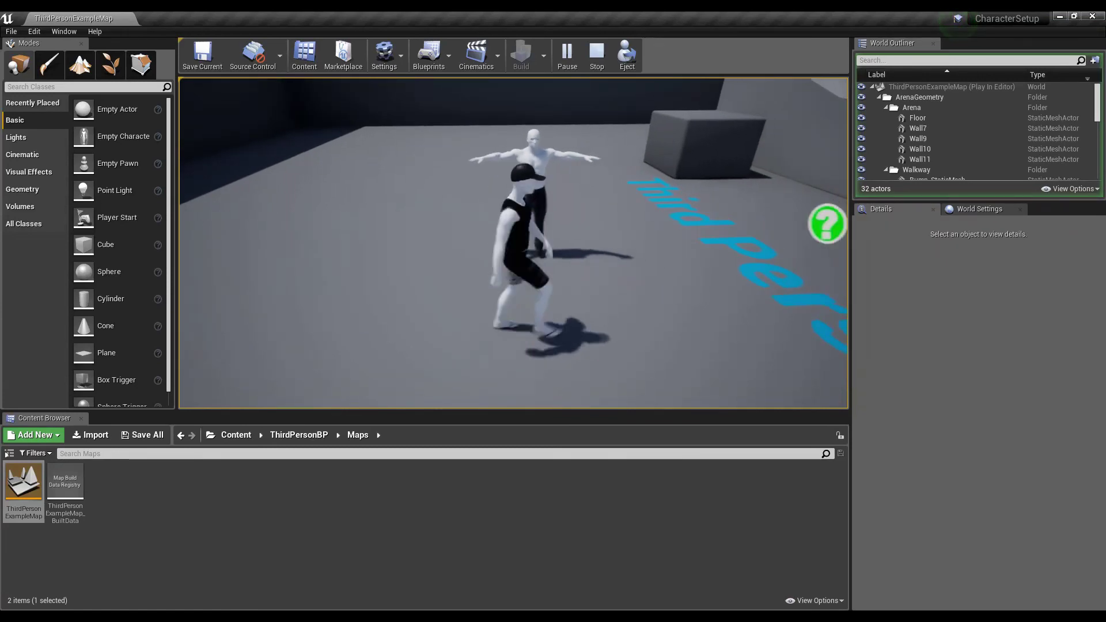
pyautogui.press('a')
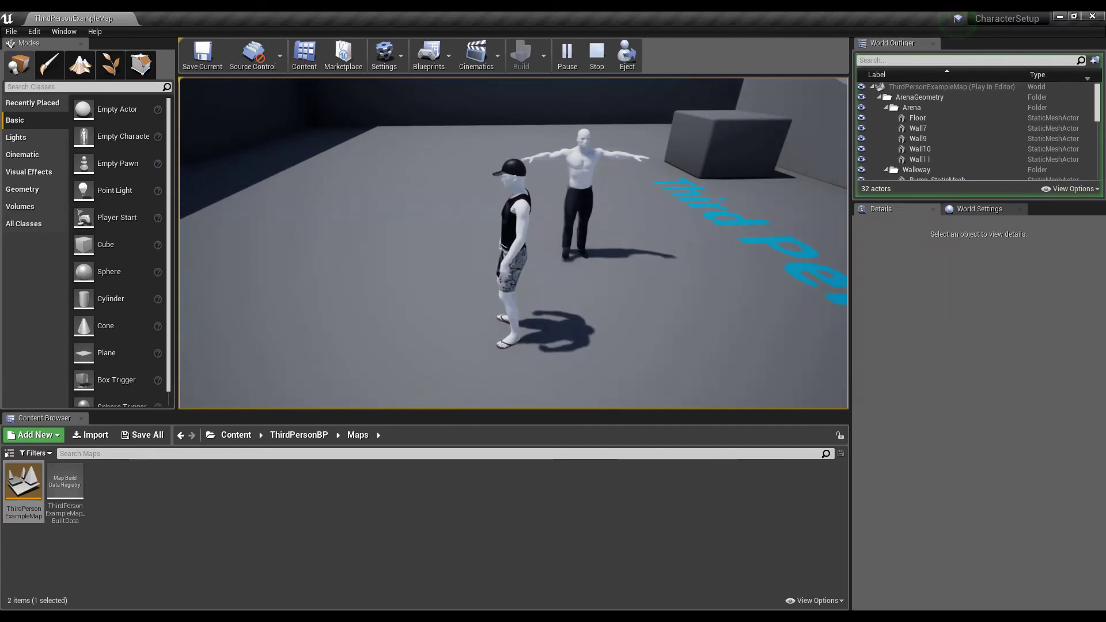